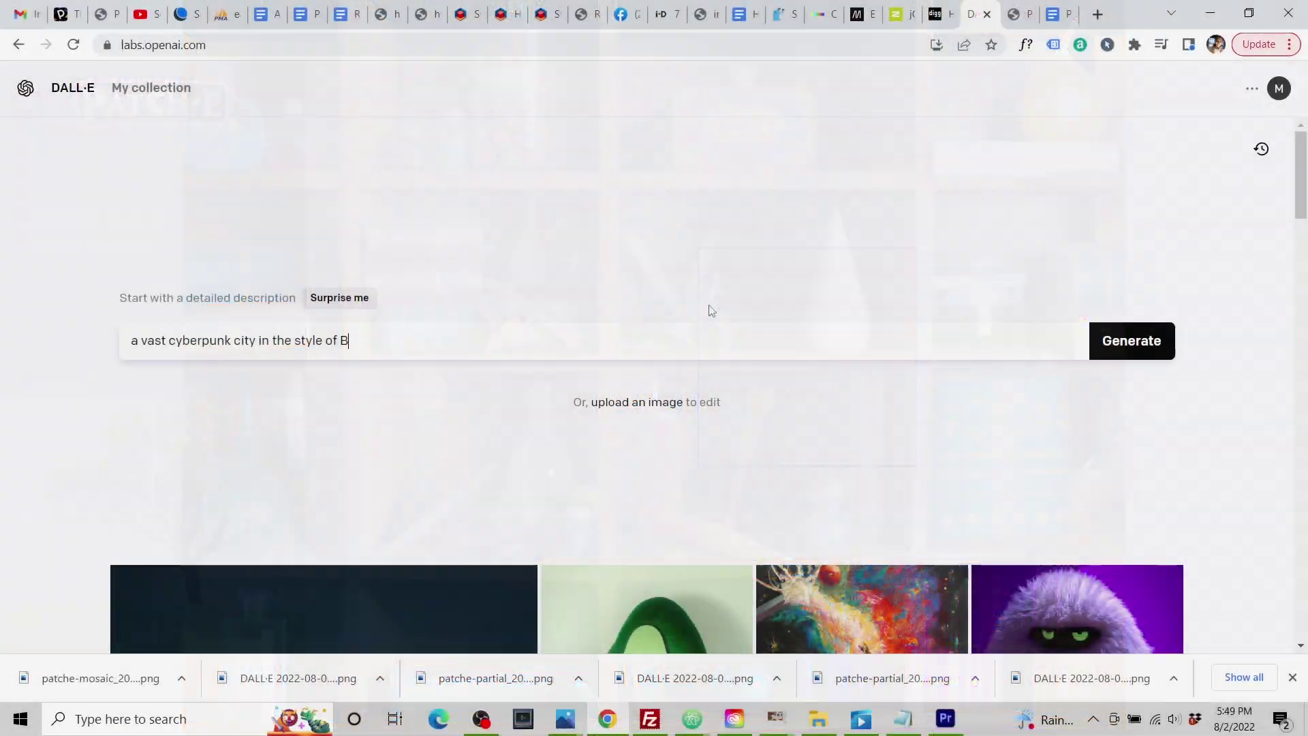
{"action": "type", "text": "lade Runne"}
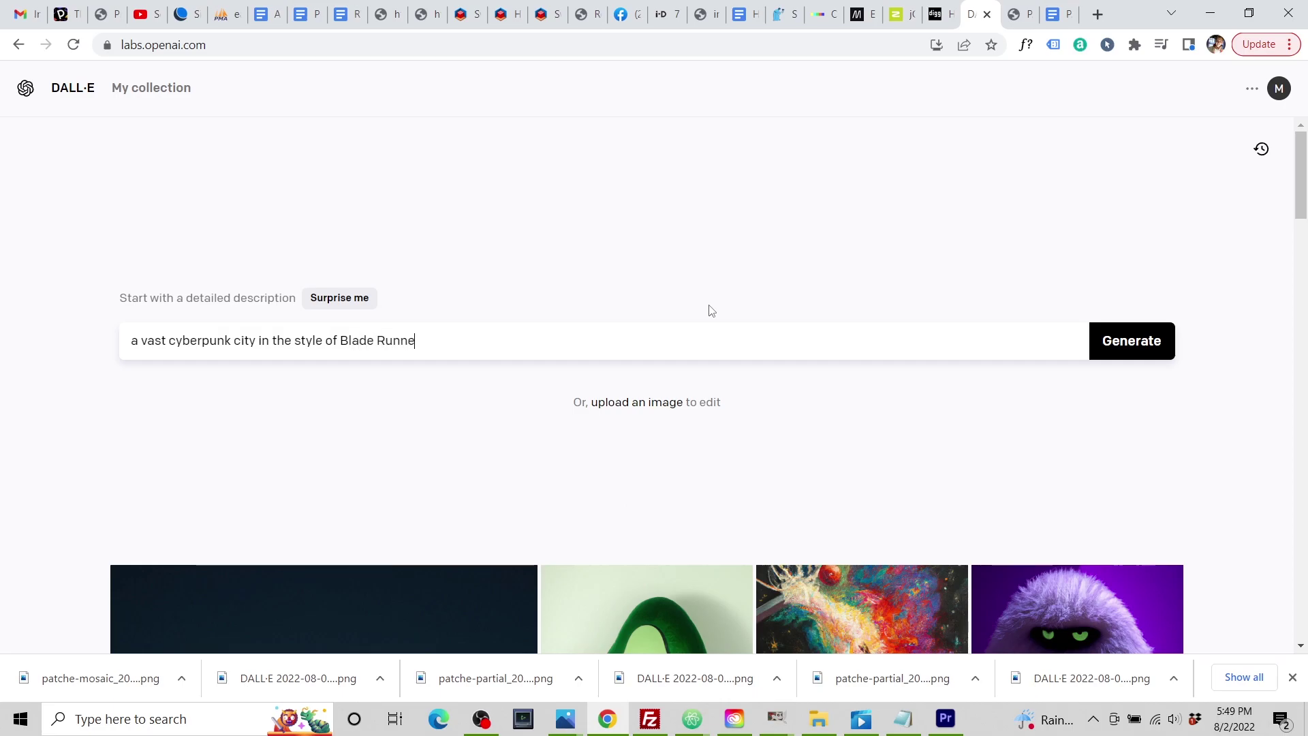
{"action": "type", "text": "r 2049. Highly detailed, cinematic."}
Generate the Blade Runner 2049 cyberpunk city images, compare results and download the neon-lit third one
{"action": "left_click", "coordinate": [1133, 340]}
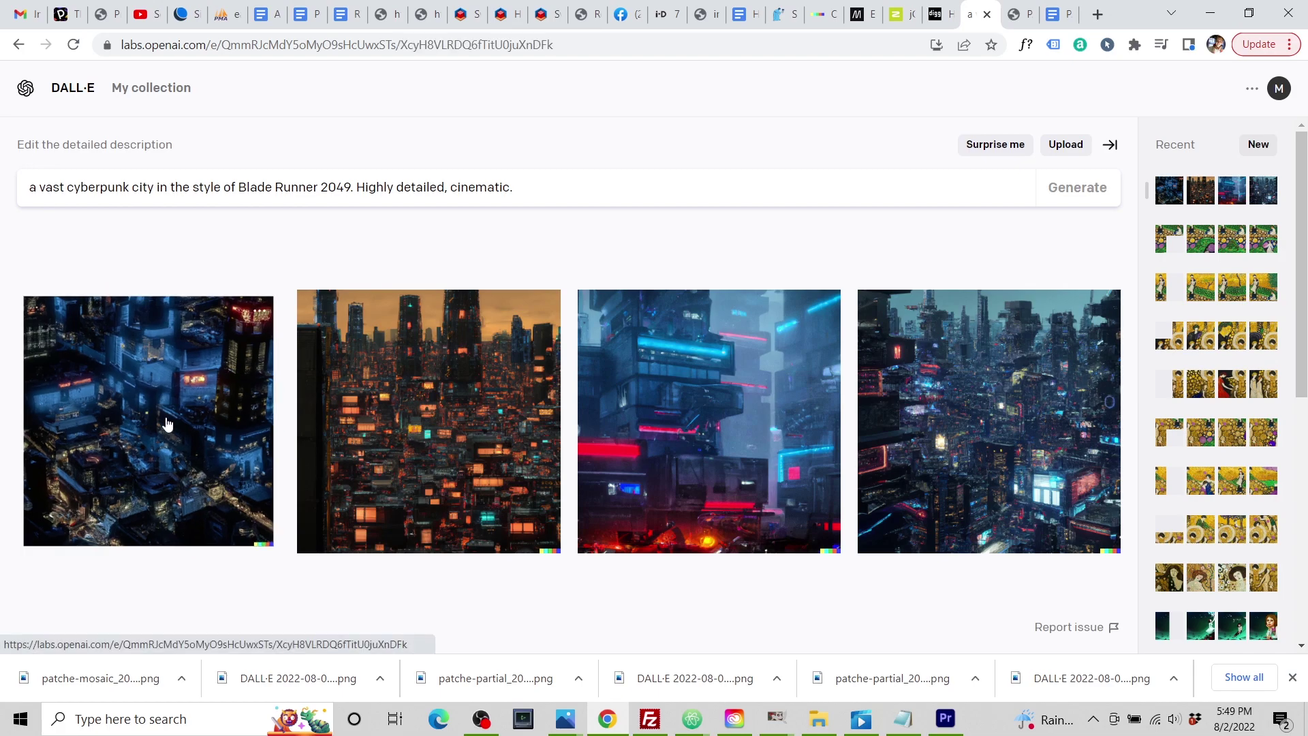
{"action": "left_click", "coordinate": [164, 419]}
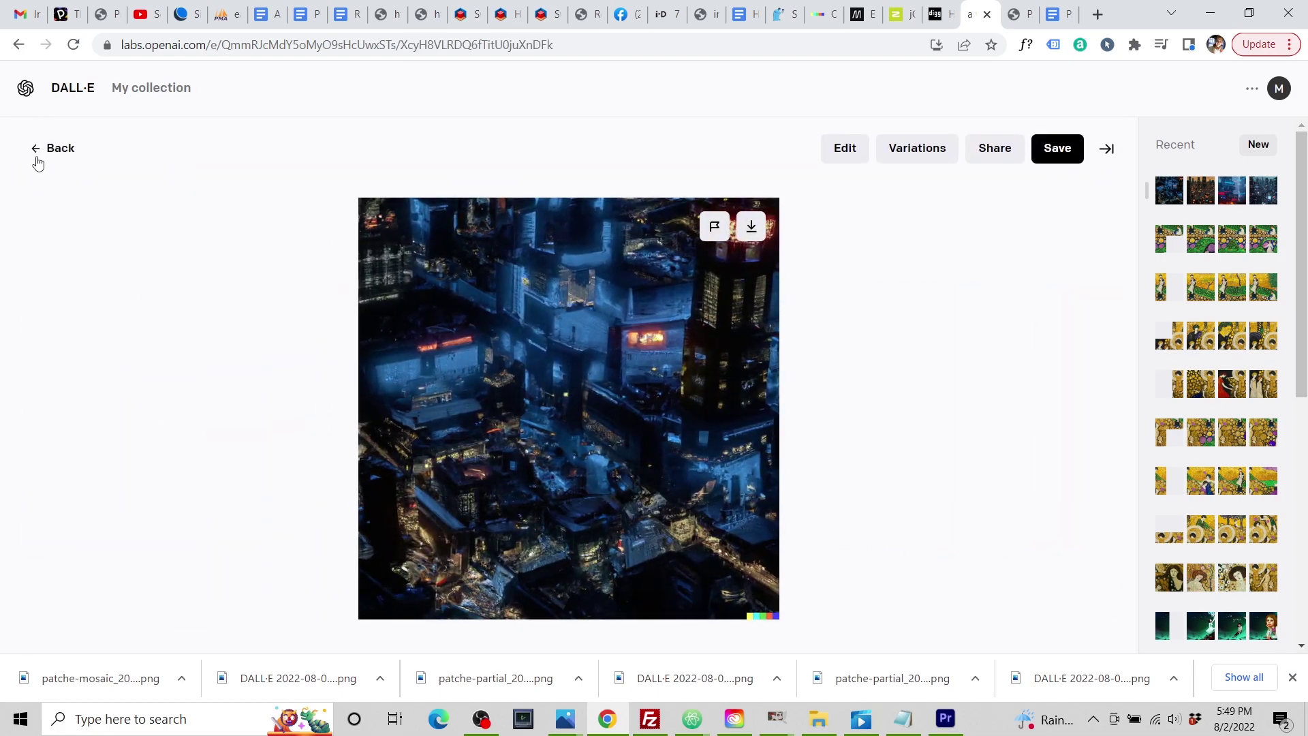
{"action": "left_click", "coordinate": [44, 148]}
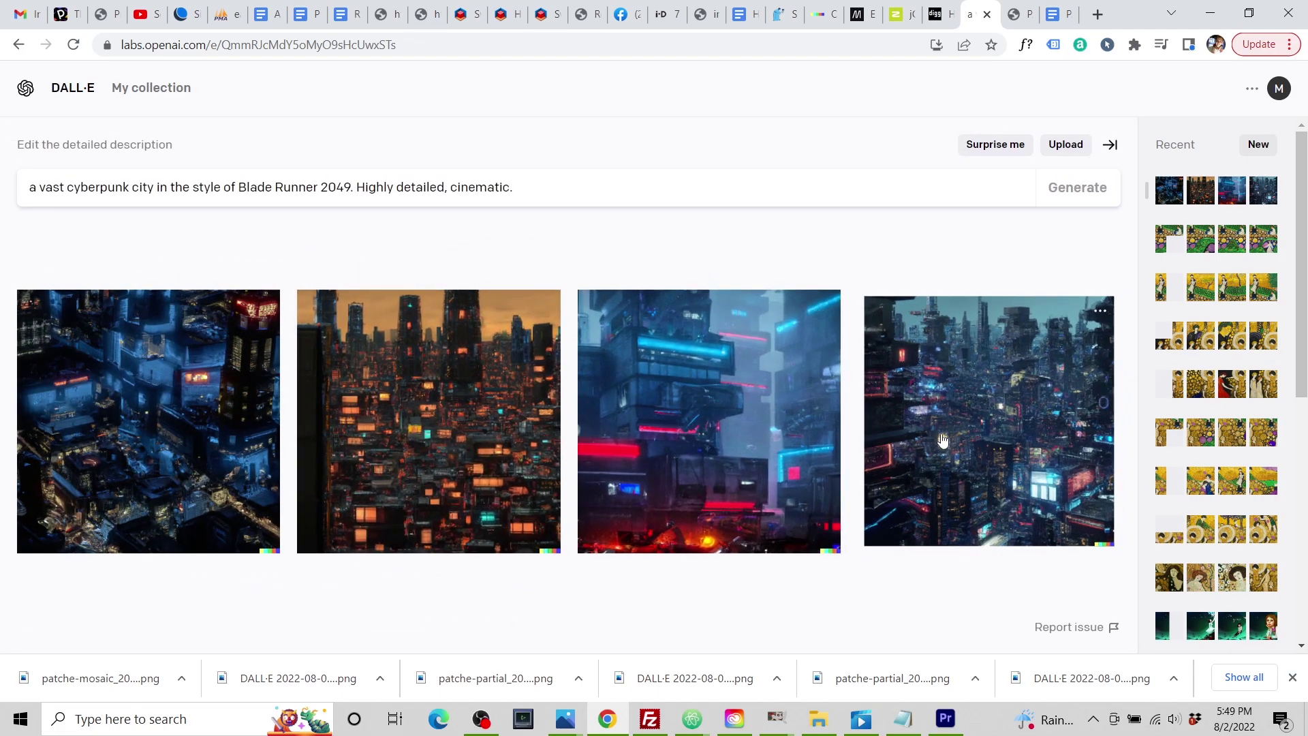
{"action": "left_click", "coordinate": [756, 431]}
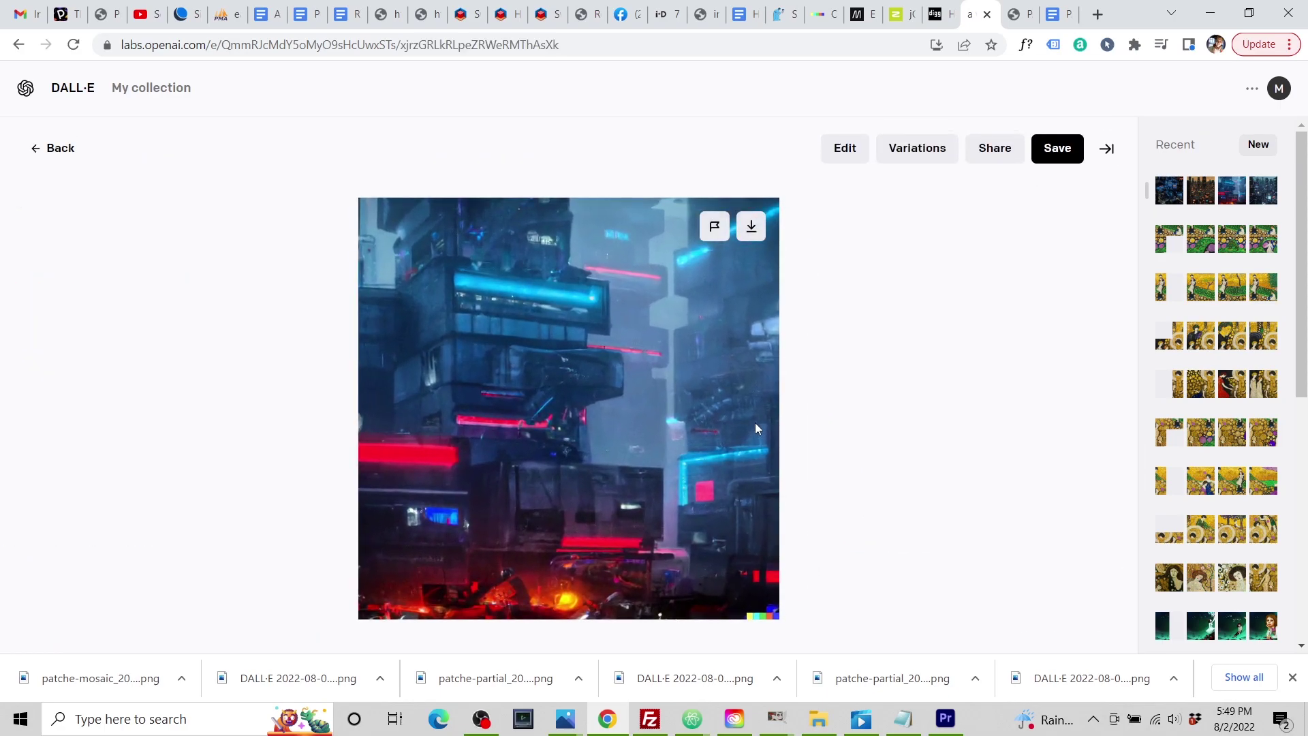
{"action": "left_click", "coordinate": [751, 227]}
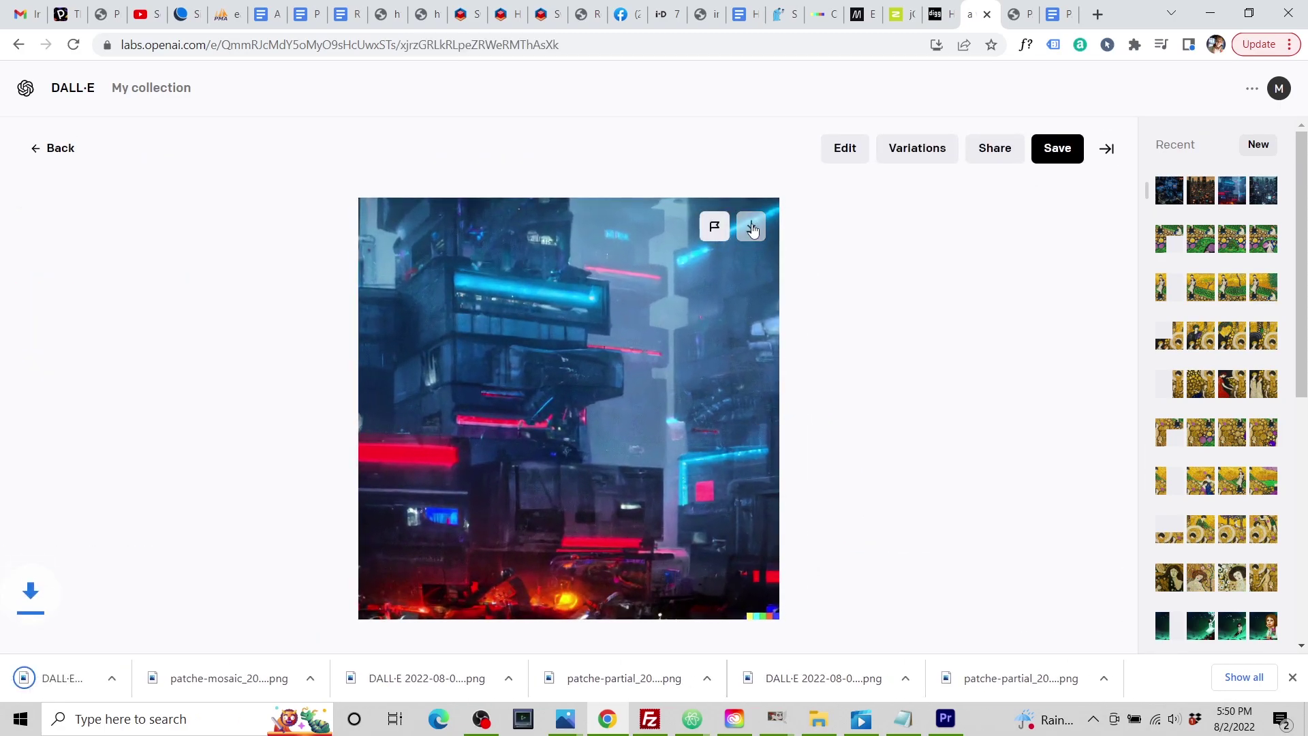
{"action": "left_click", "coordinate": [1014, 14]}
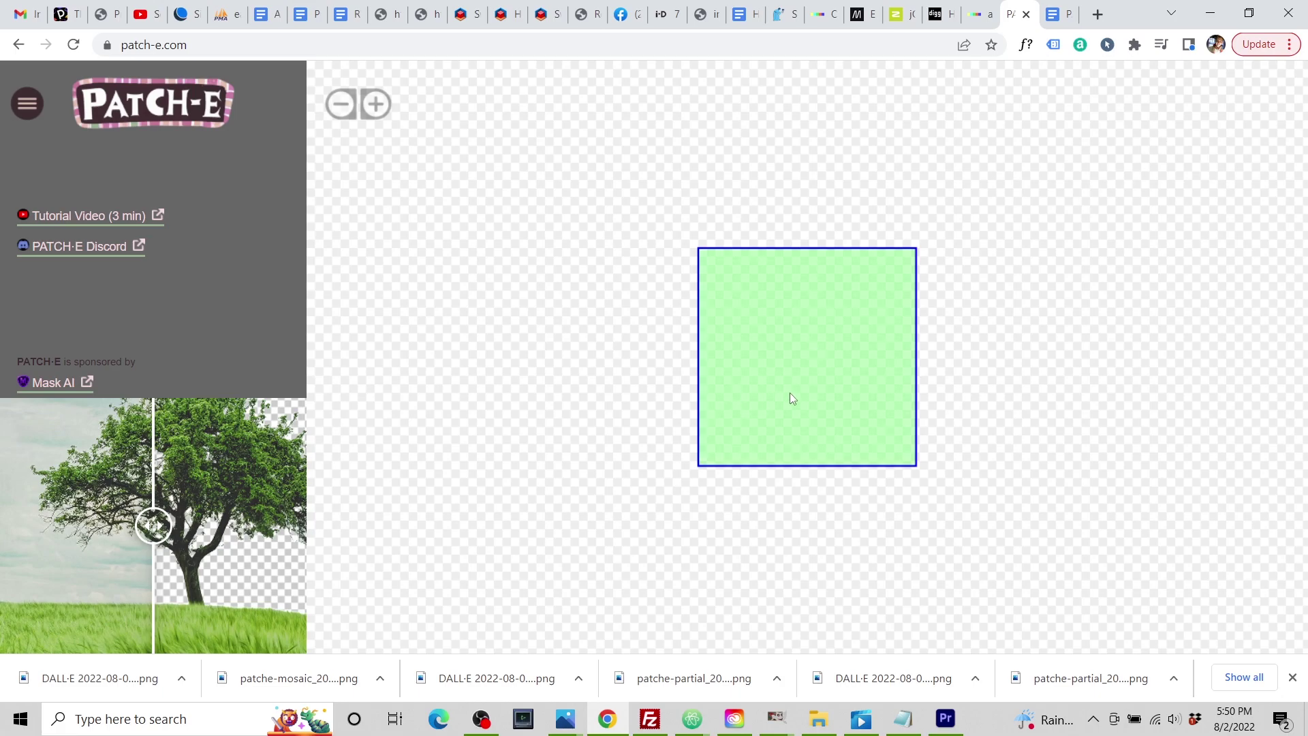
{"action": "scroll", "coordinate": [817, 256], "scroll_direction": "up", "scroll_amount": 2}
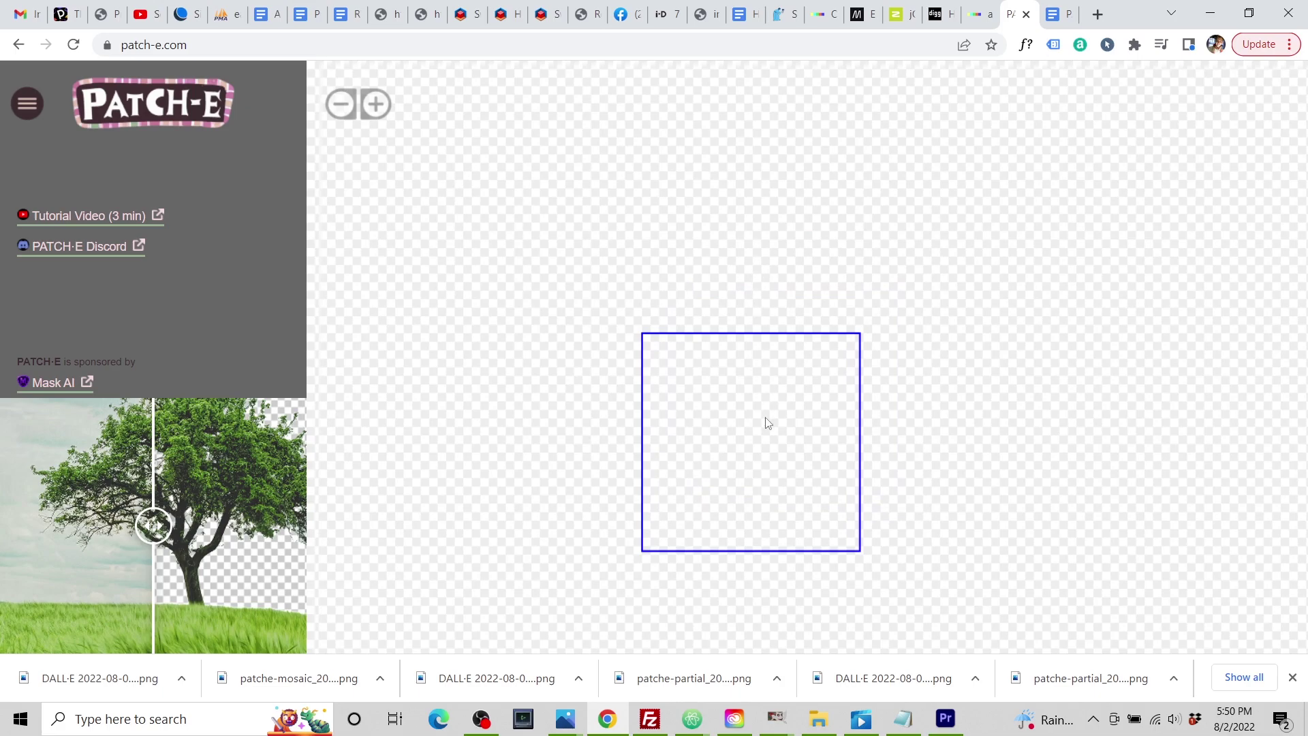
{"action": "scroll", "coordinate": [788, 378], "scroll_direction": "down", "scroll_amount": 1}
{"action": "scroll", "coordinate": [810, 340], "scroll_direction": "down", "scroll_amount": 3}
{"action": "scroll", "coordinate": [798, 330], "scroll_direction": "up", "scroll_amount": 3}
{"action": "left_click_drag", "start_coordinate": [794, 330], "coordinate": [750, 383]}
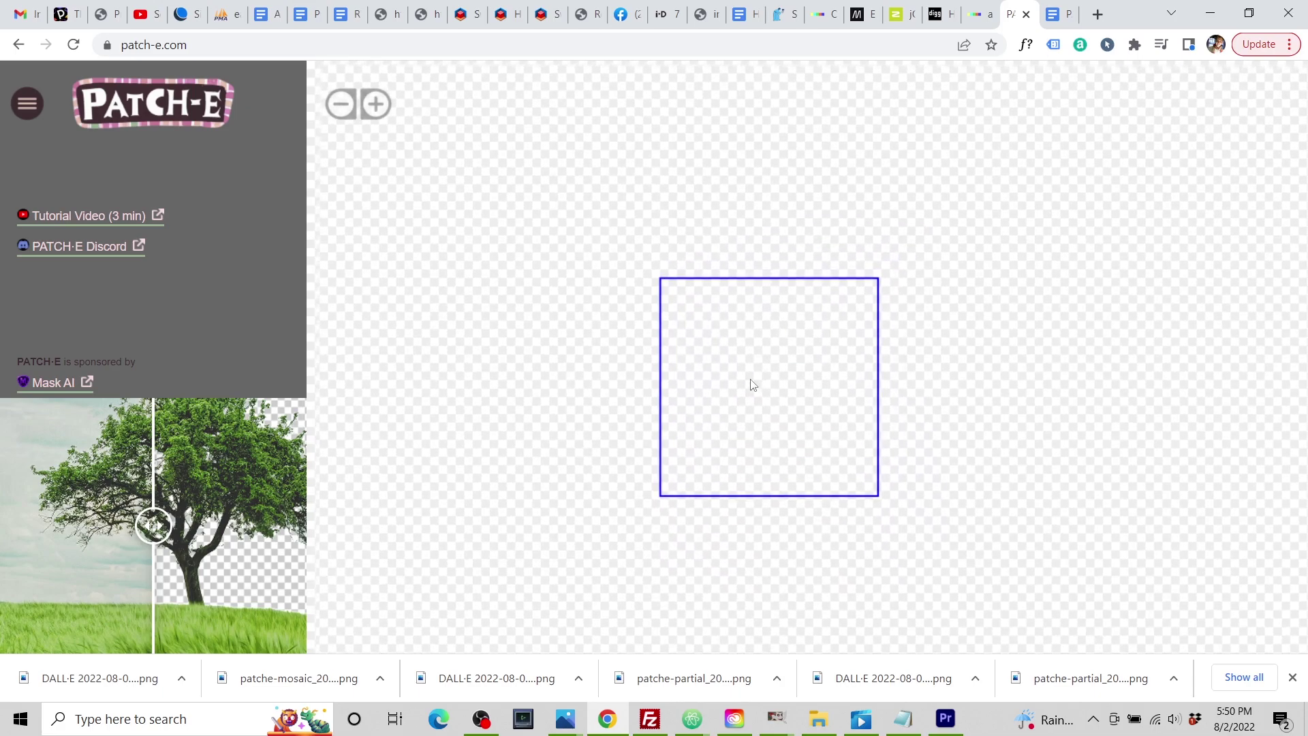
{"action": "scroll", "coordinate": [725, 350], "scroll_direction": "down", "scroll_amount": 3}
{"action": "scroll", "coordinate": [768, 339], "scroll_direction": "up", "scroll_amount": 4}
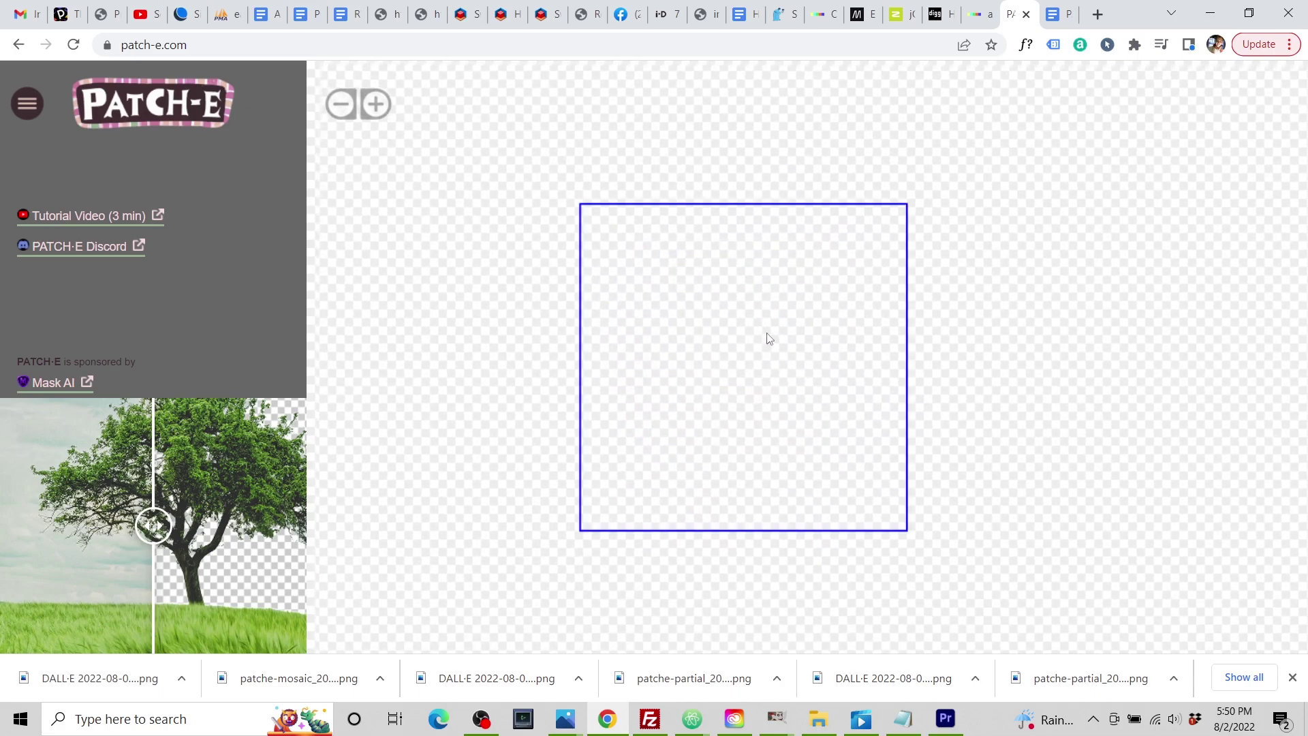
{"action": "left_click_drag", "start_coordinate": [768, 338], "coordinate": [801, 292]}
{"action": "scroll", "coordinate": [741, 392], "scroll_direction": "down", "scroll_amount": 4}
{"action": "scroll", "coordinate": [738, 400], "scroll_direction": "up", "scroll_amount": 2}
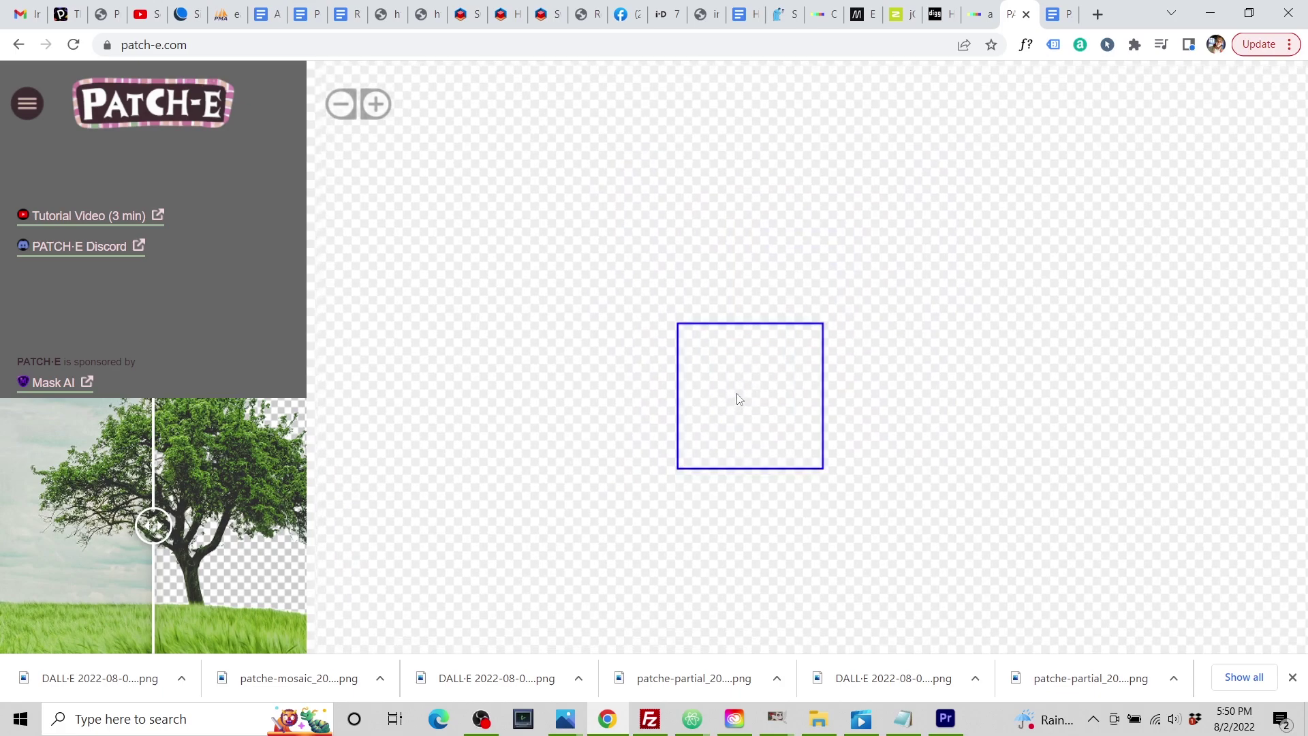
{"action": "scroll", "coordinate": [761, 380], "scroll_direction": "up", "scroll_amount": 2}
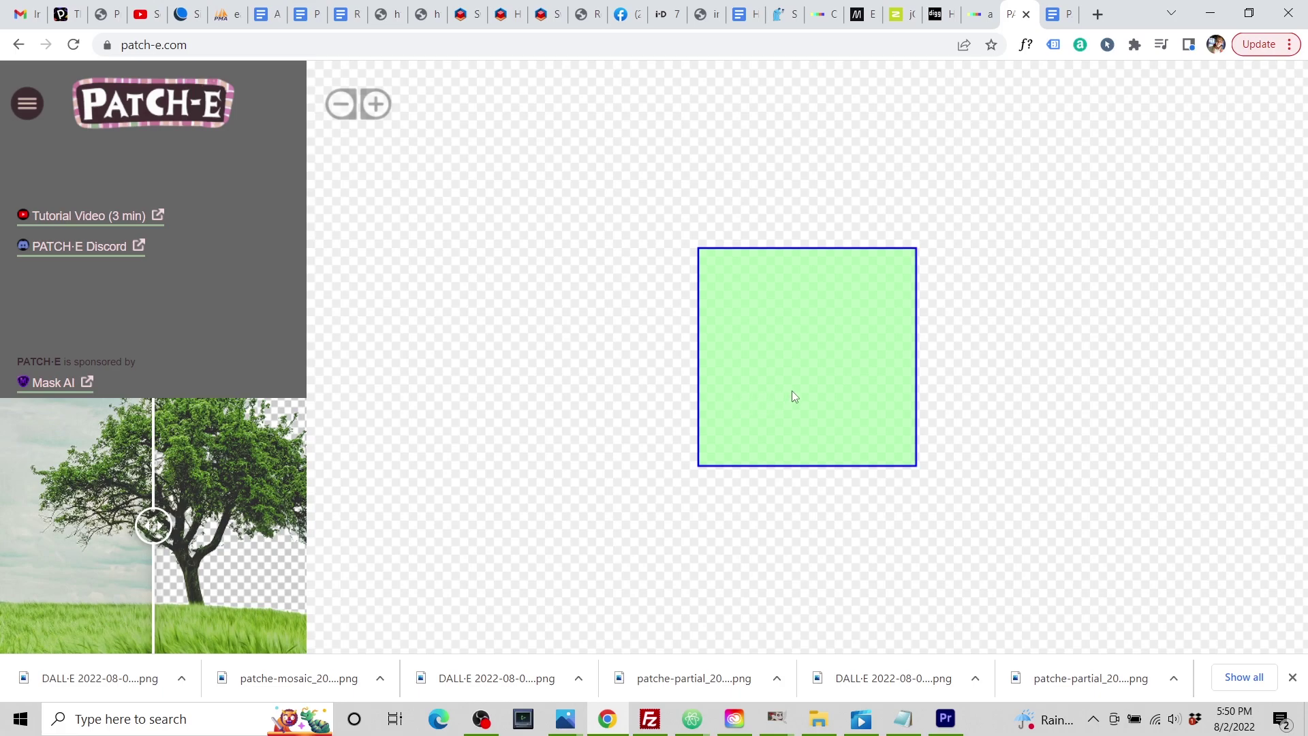
Upload the neon cyberpunk city image as the mural's initial tile
{"action": "left_click", "coordinate": [821, 369]}
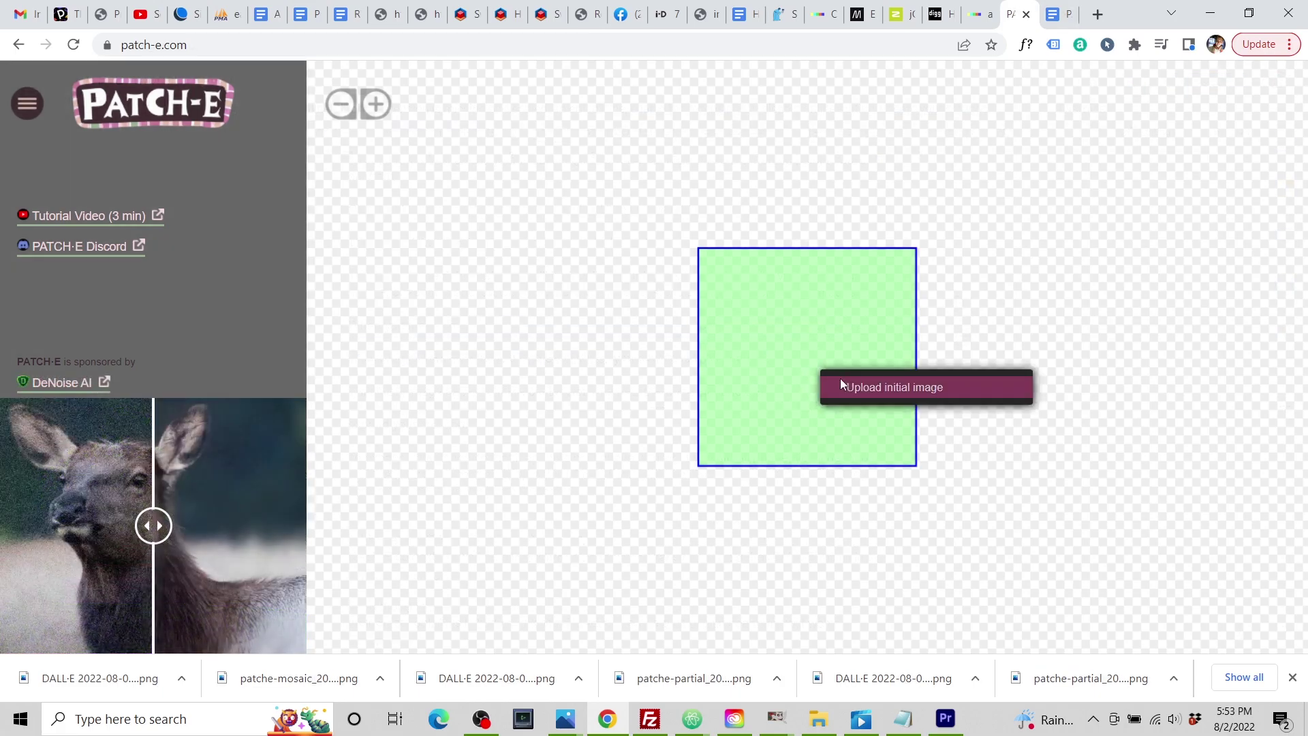
{"action": "left_click", "coordinate": [849, 386]}
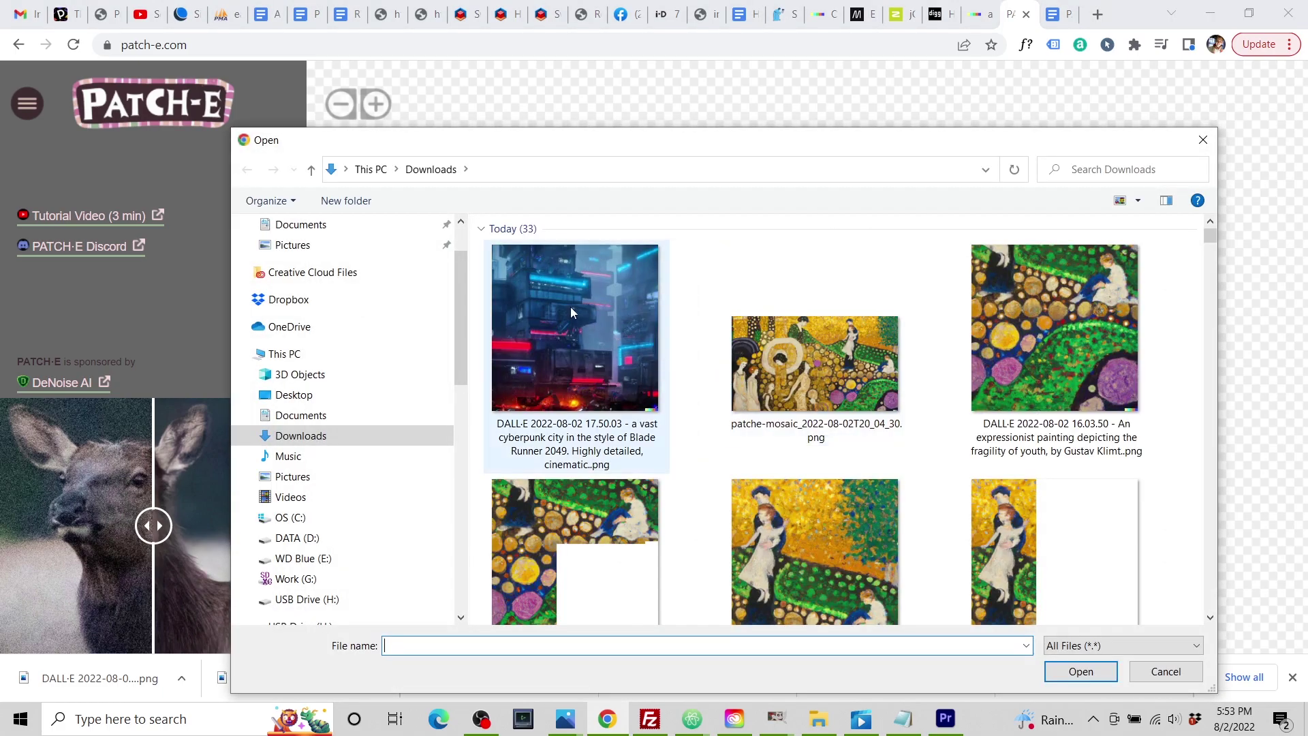
{"action": "left_click", "coordinate": [570, 306]}
{"action": "left_click", "coordinate": [1082, 674]}
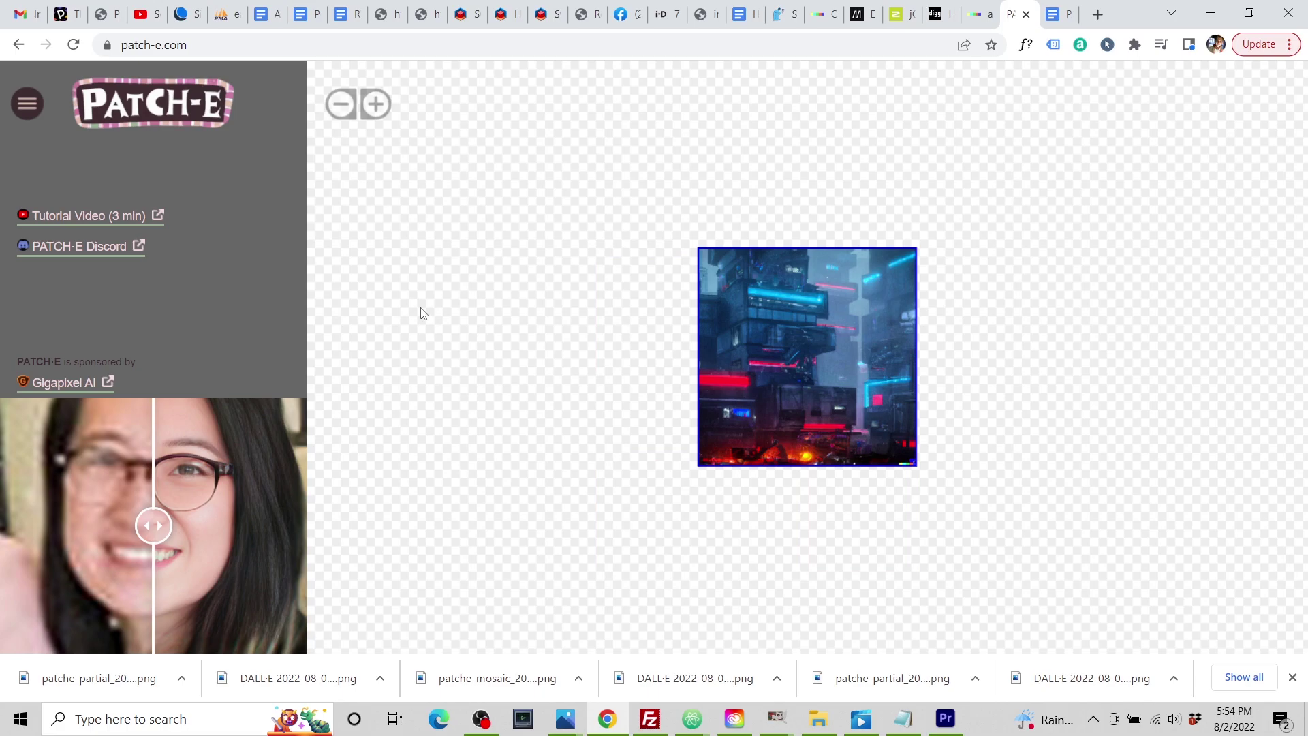
Download the partial image for the patch left of the starting tile
{"action": "left_click", "coordinate": [673, 337]}
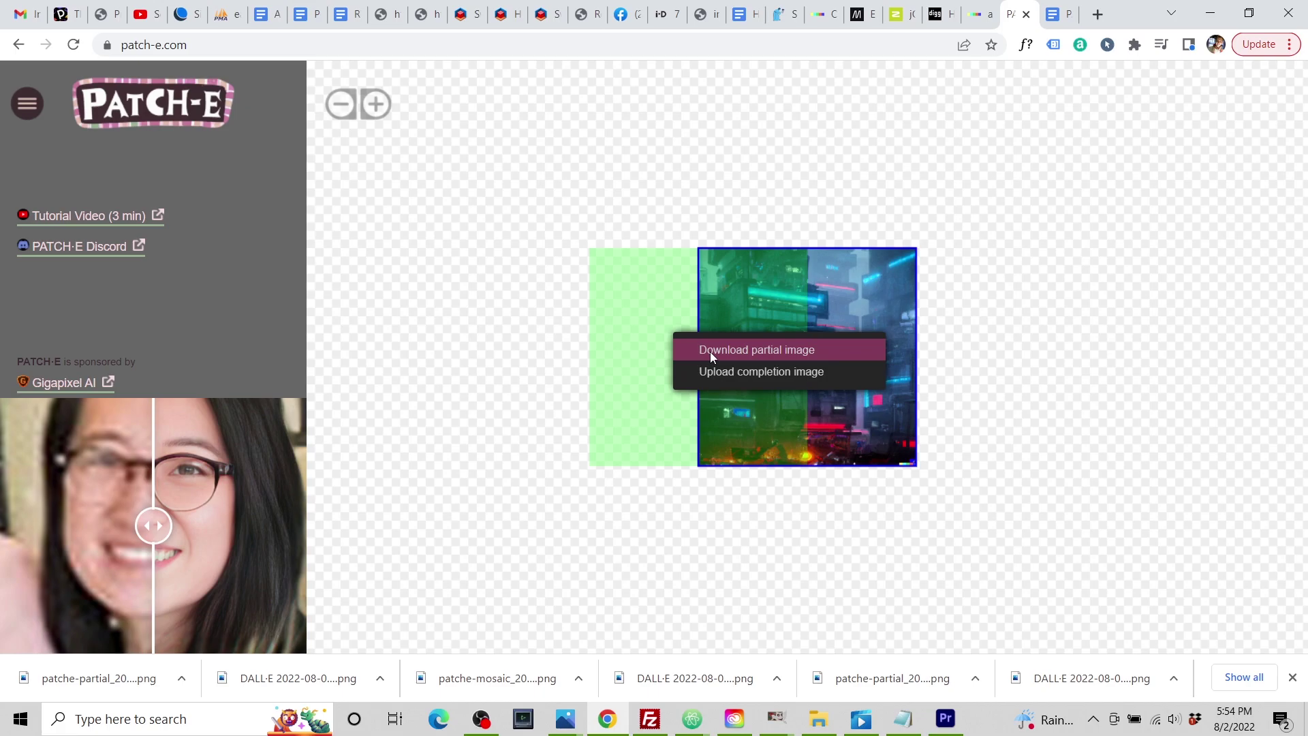
{"action": "left_click", "coordinate": [711, 351]}
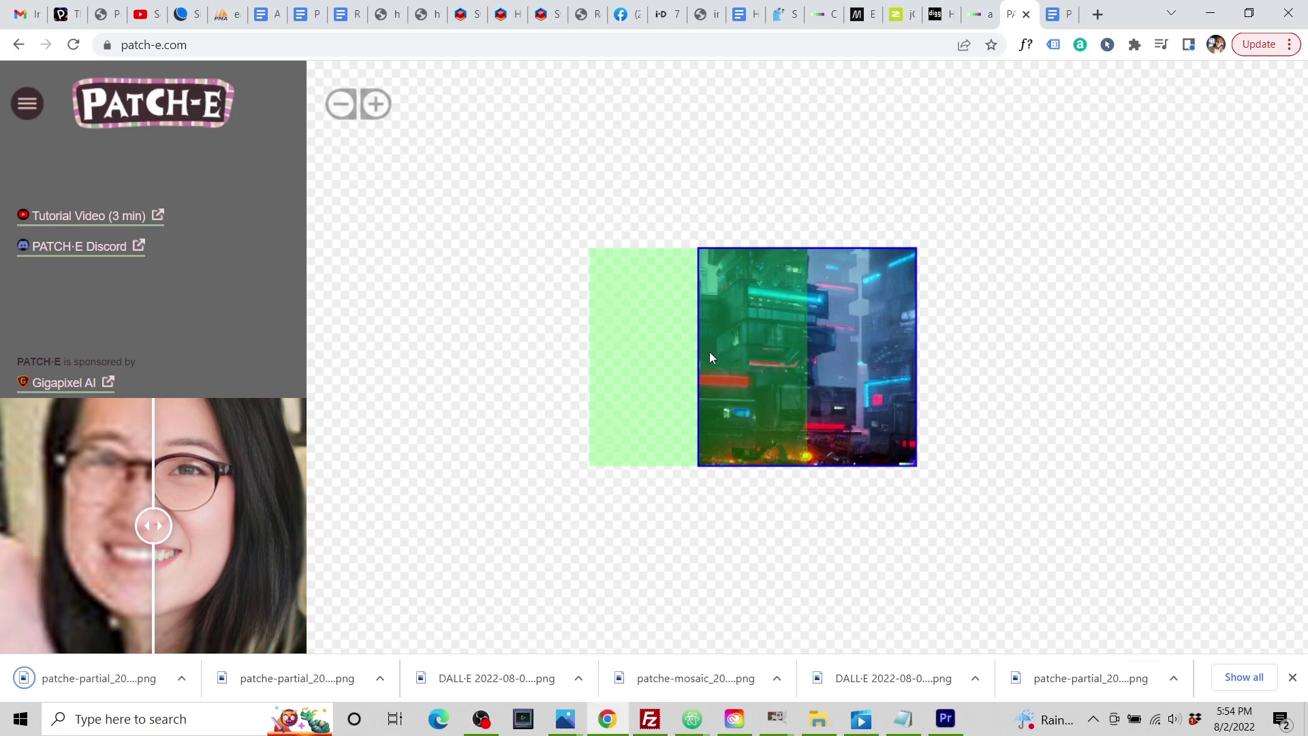
{"action": "left_click", "coordinate": [978, 15]}
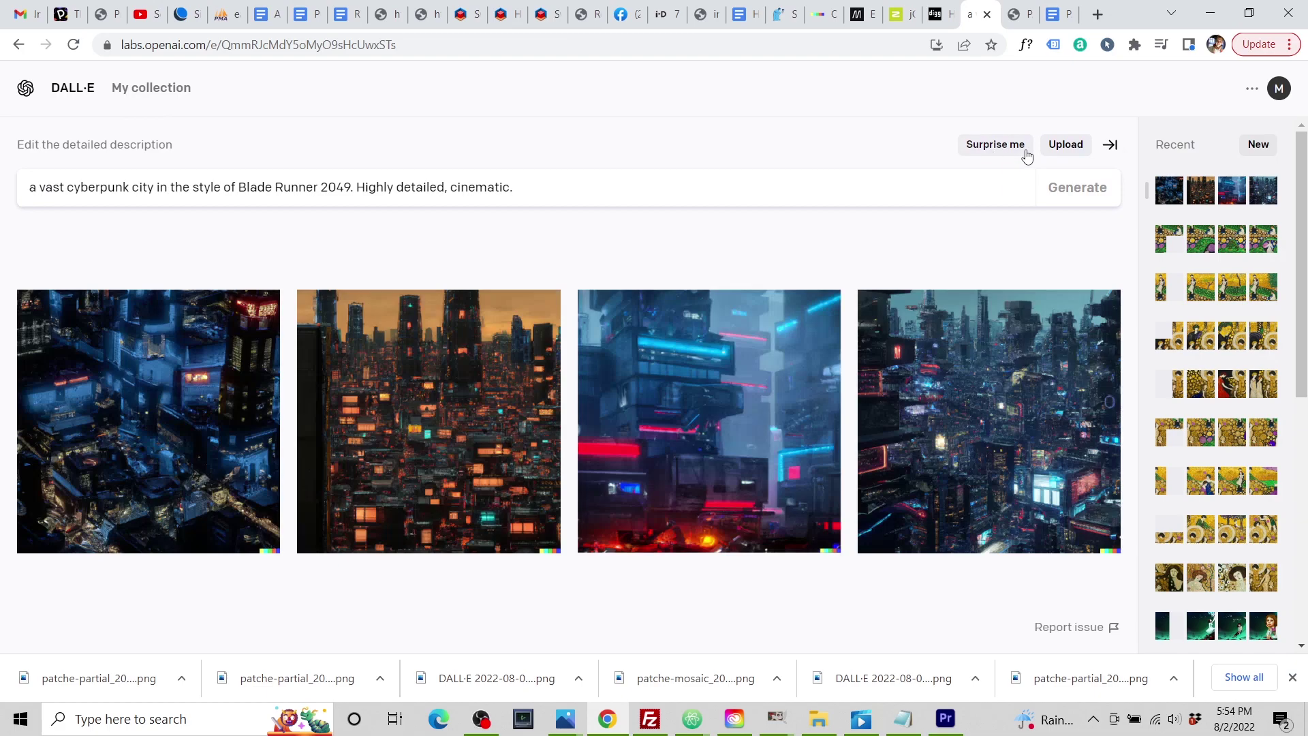
Upload the newest patche-partial file to DALL·E, accept the square crop and enter edit mode
{"action": "left_click", "coordinate": [1059, 146]}
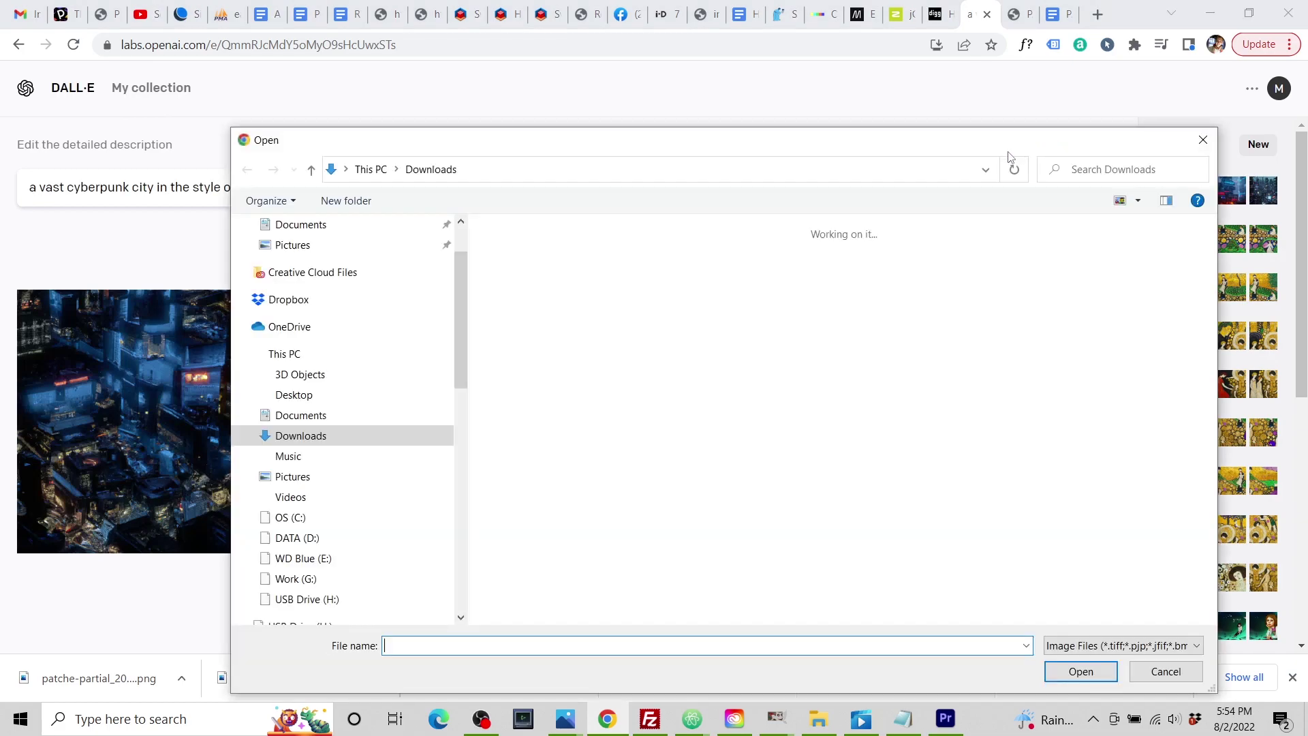
{"action": "left_click", "coordinate": [611, 319]}
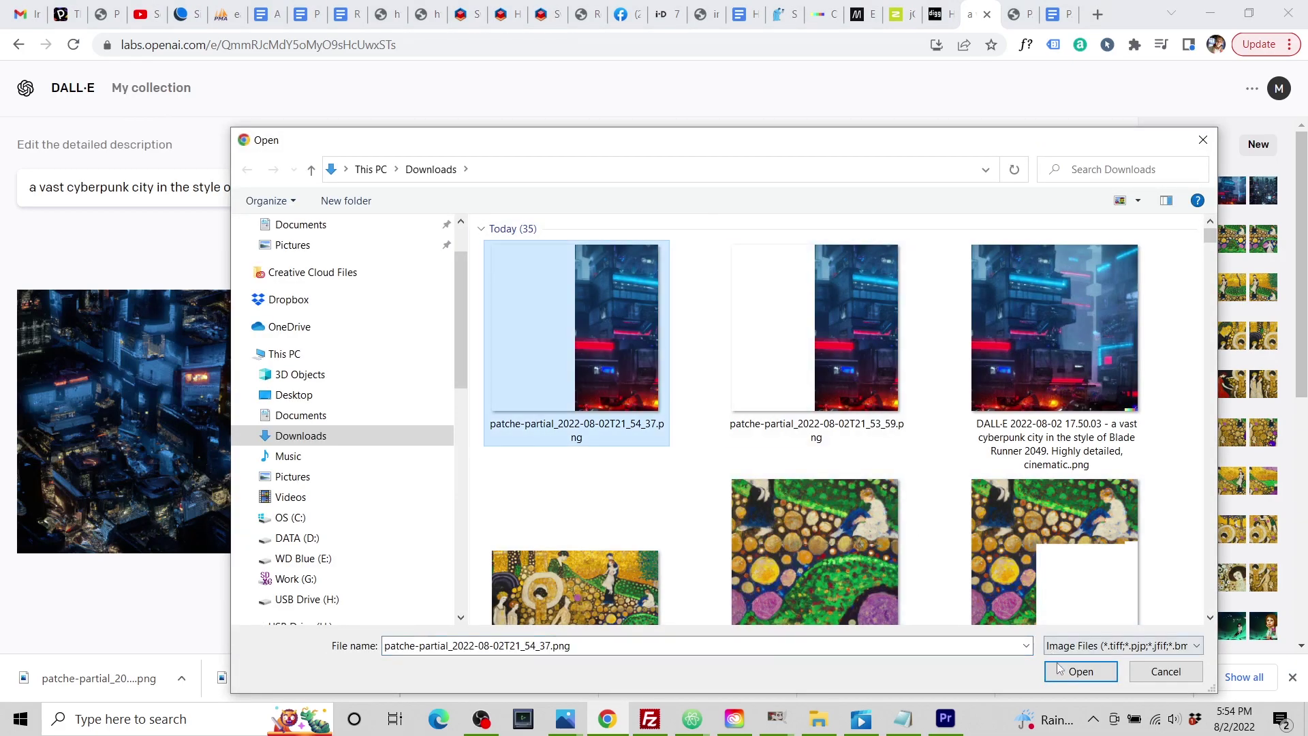
{"action": "left_click", "coordinate": [1080, 671]}
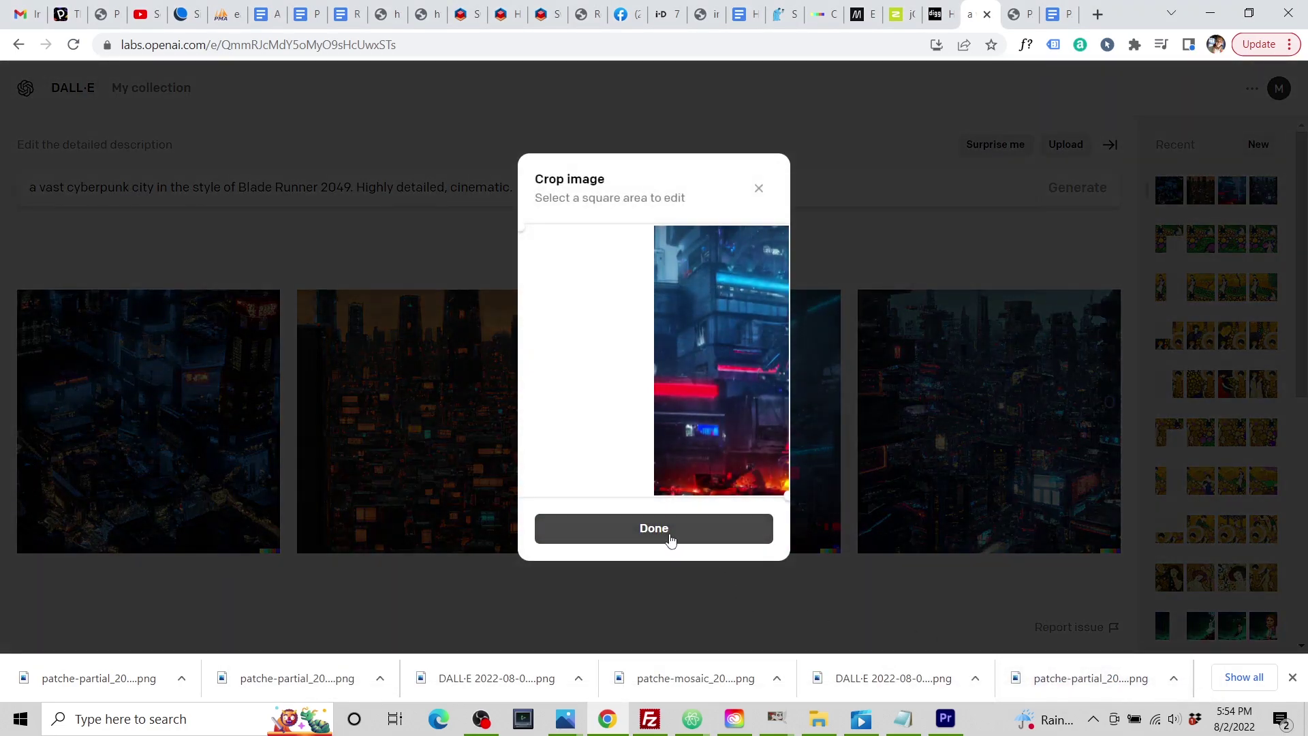
{"action": "left_click", "coordinate": [665, 528]}
{"action": "left_click", "coordinate": [655, 511]}
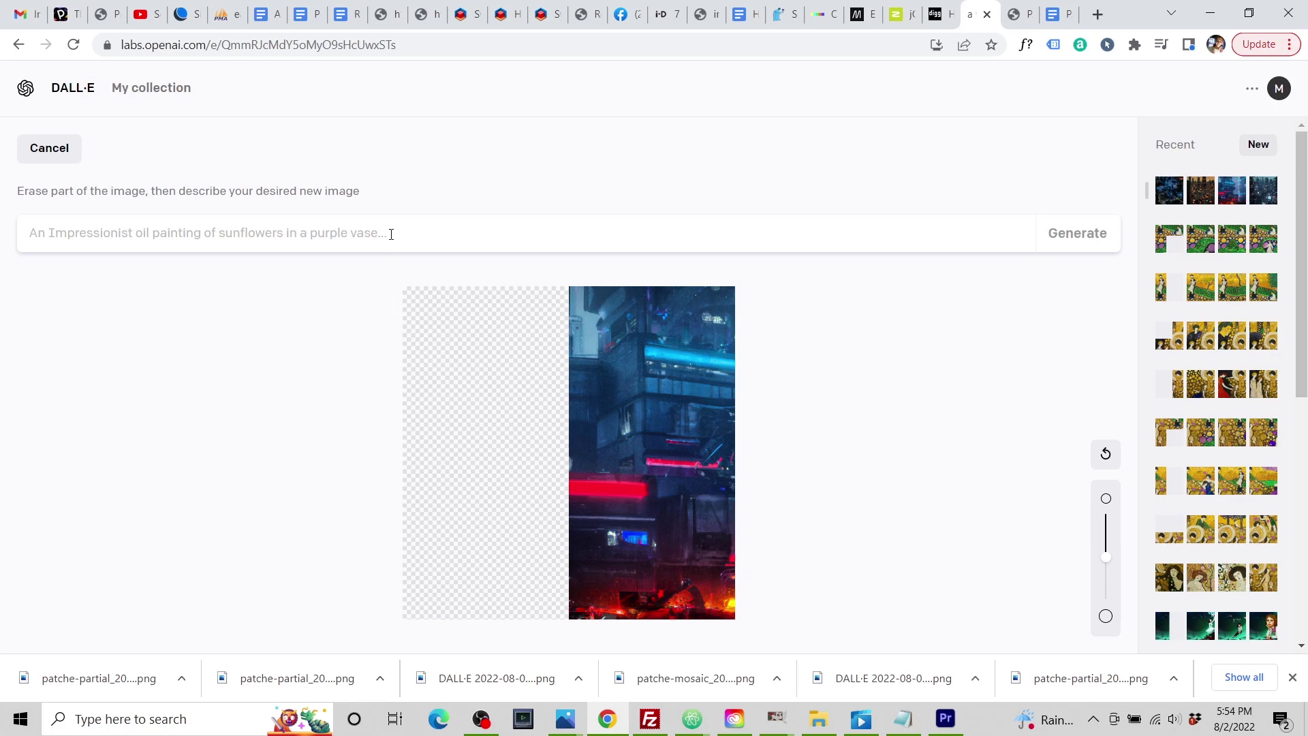
{"action": "type", "text": "a vast cyberpunk city in the style of Blade Runner 2049. Highly detailed, cinematic."}
Enter the Blade Runner 2049 cyberpunk city prompt and generate completions for the blank left half
{"action": "key", "text": "Return"}
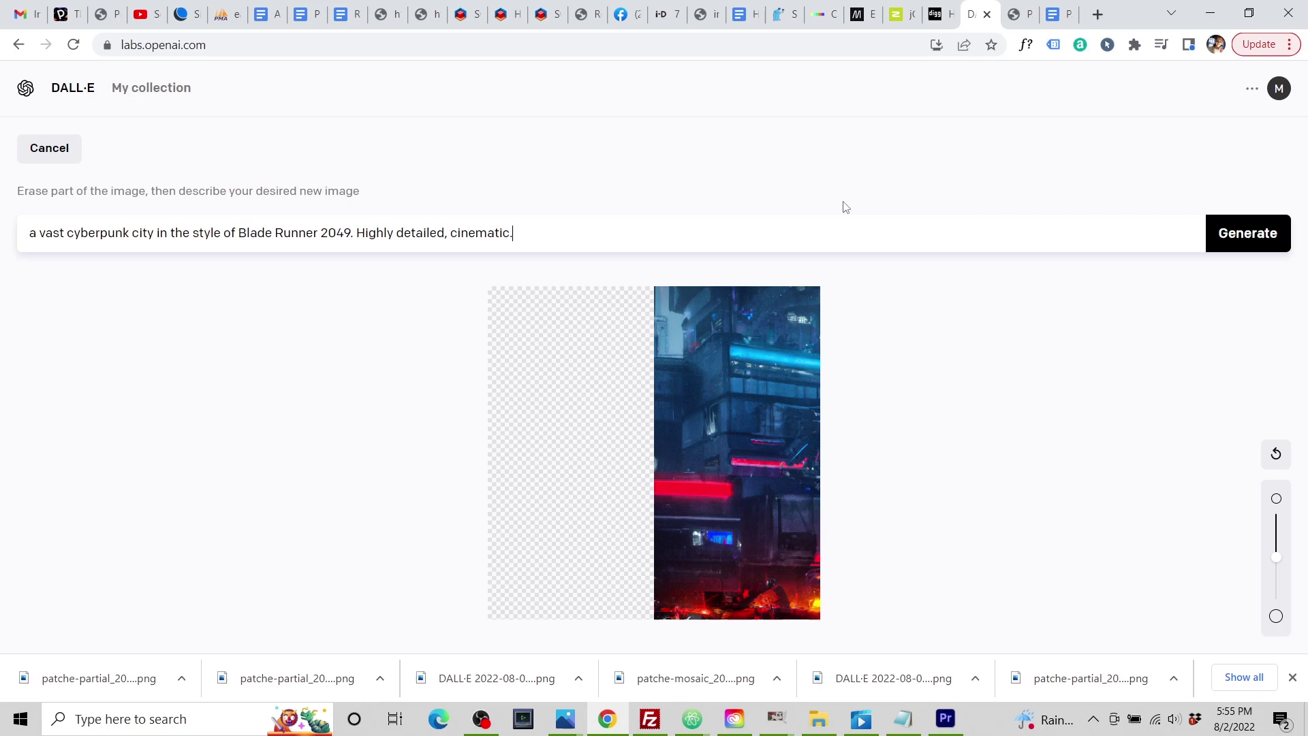
{"action": "left_click", "coordinate": [1230, 241]}
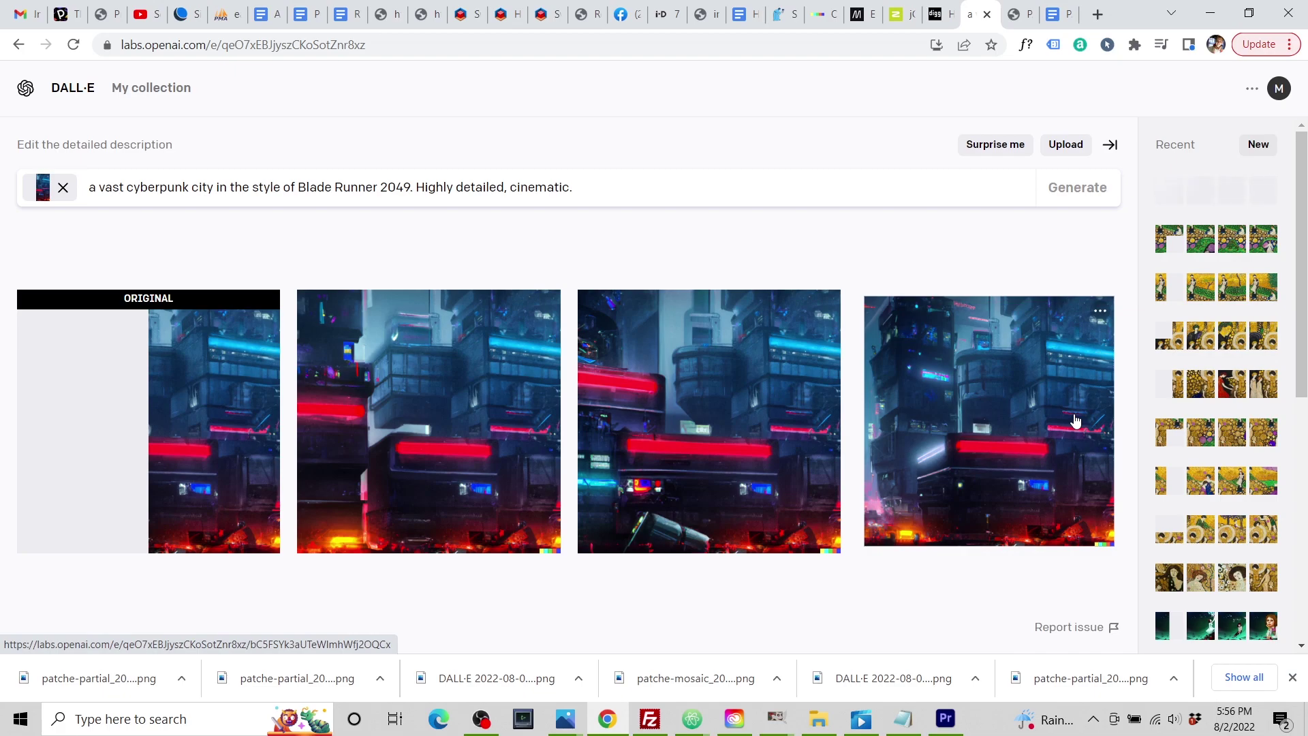
Download the fourth DALL·E completion for the left extension
{"action": "left_click", "coordinate": [997, 374]}
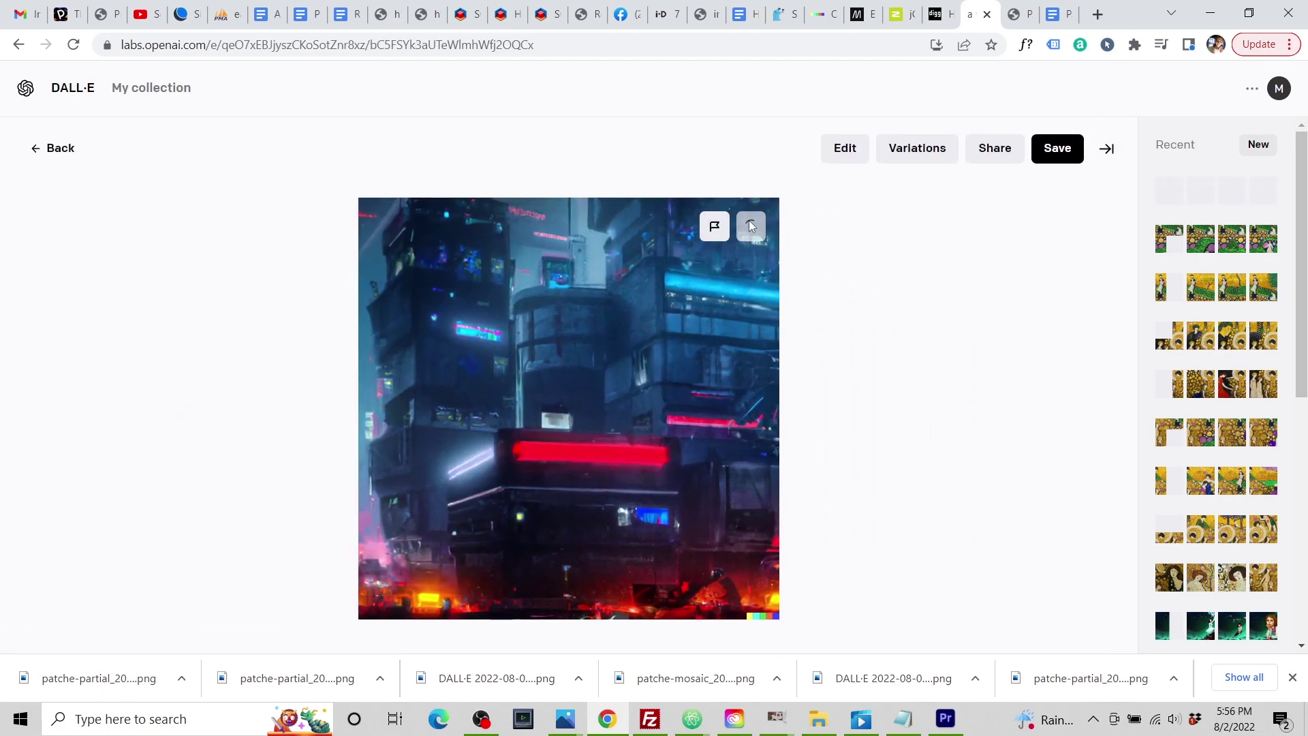
{"action": "left_click", "coordinate": [751, 226]}
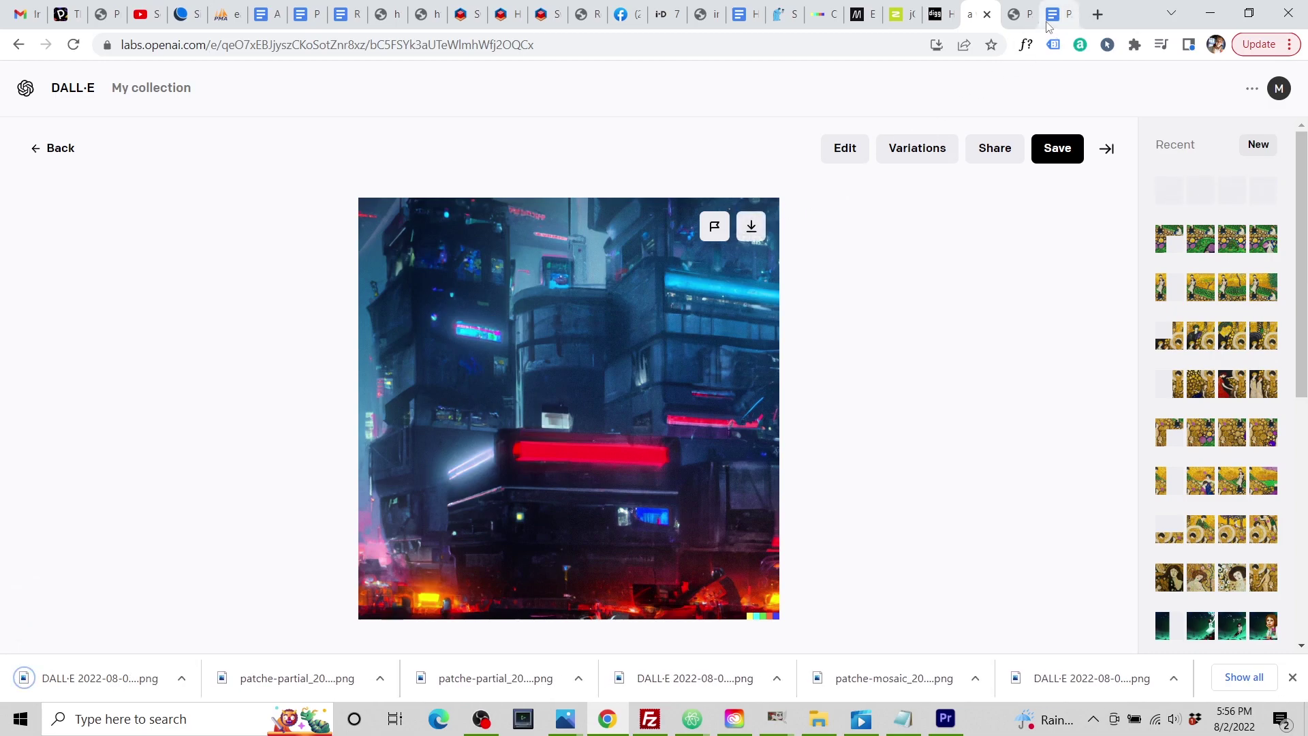
{"action": "left_click", "coordinate": [1006, 20]}
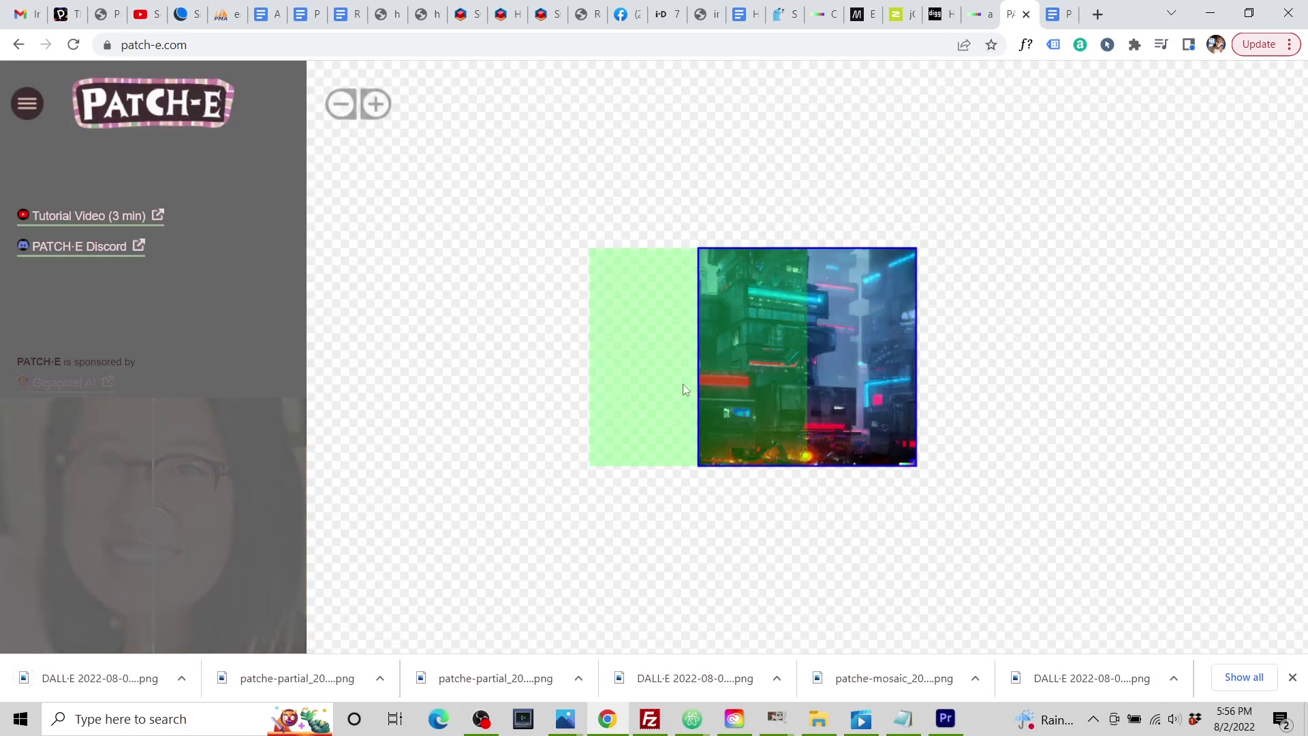
Upload the downloaded completion into the left patch of the mural
{"action": "left_click", "coordinate": [682, 384]}
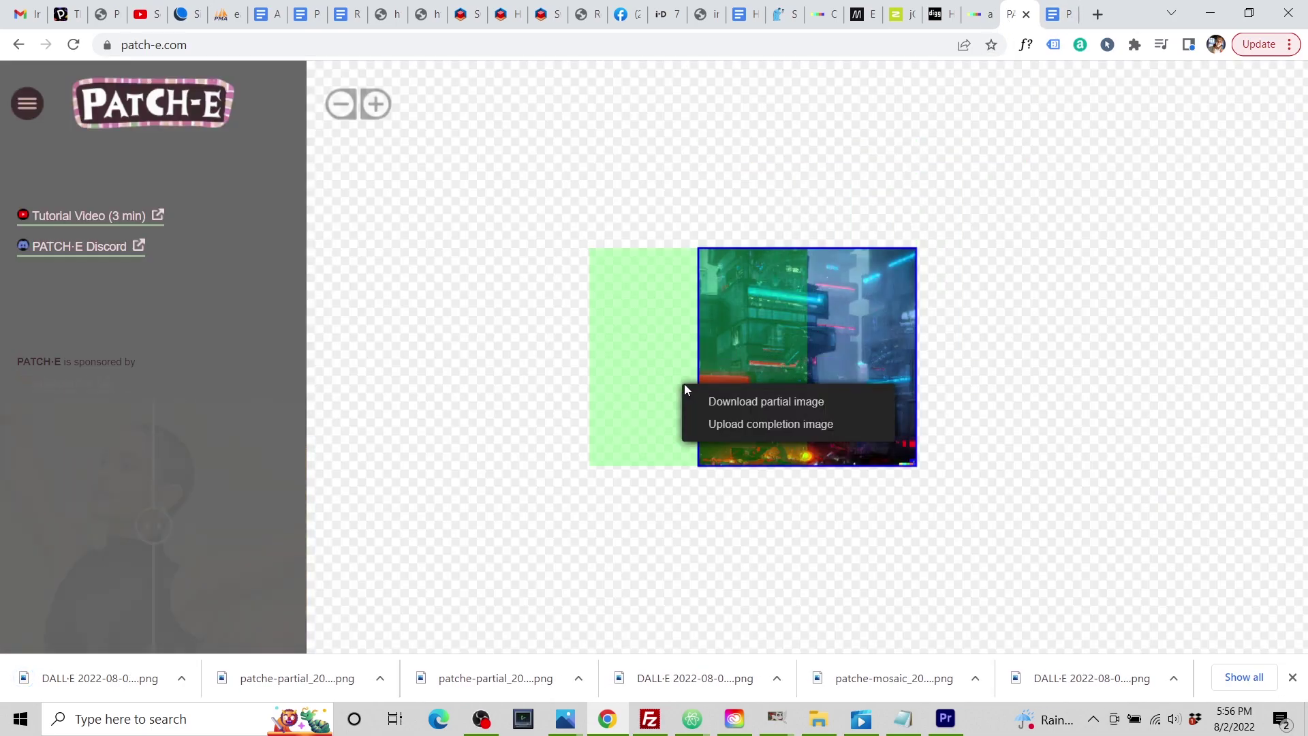
{"action": "left_click", "coordinate": [737, 425]}
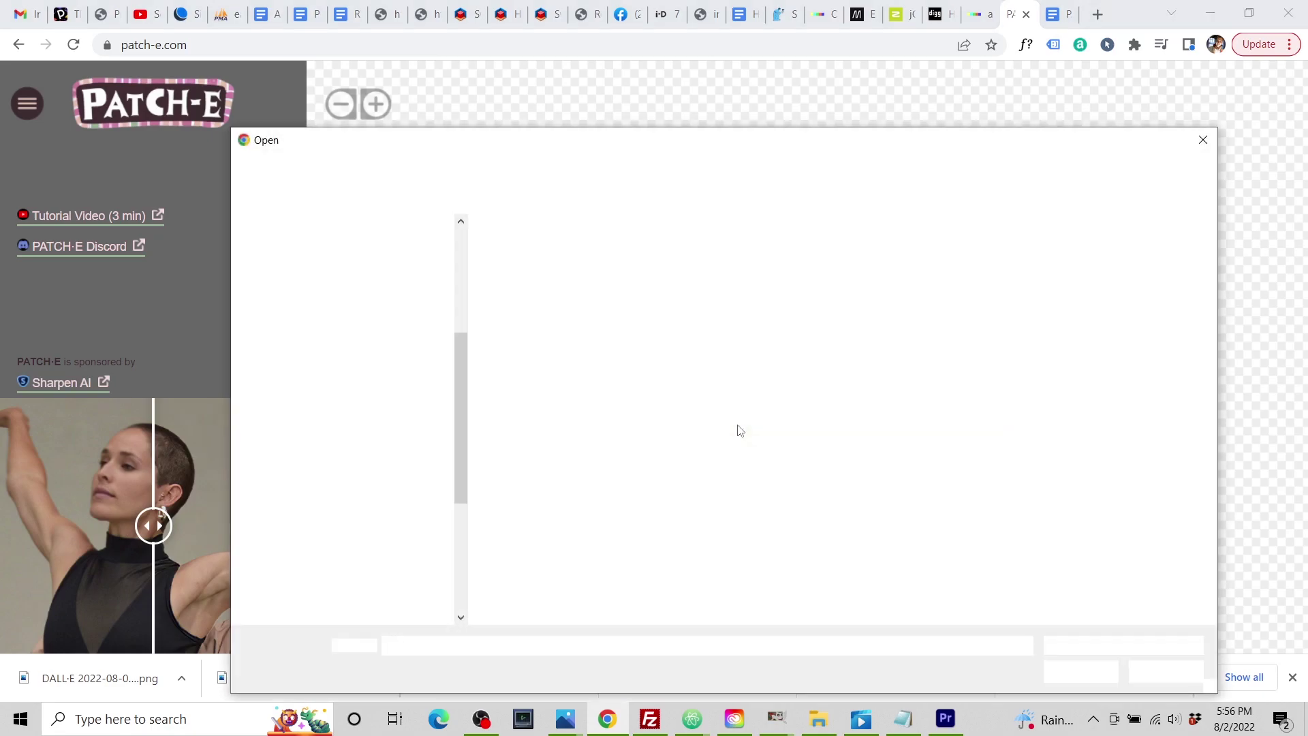
{"action": "left_click", "coordinate": [562, 323]}
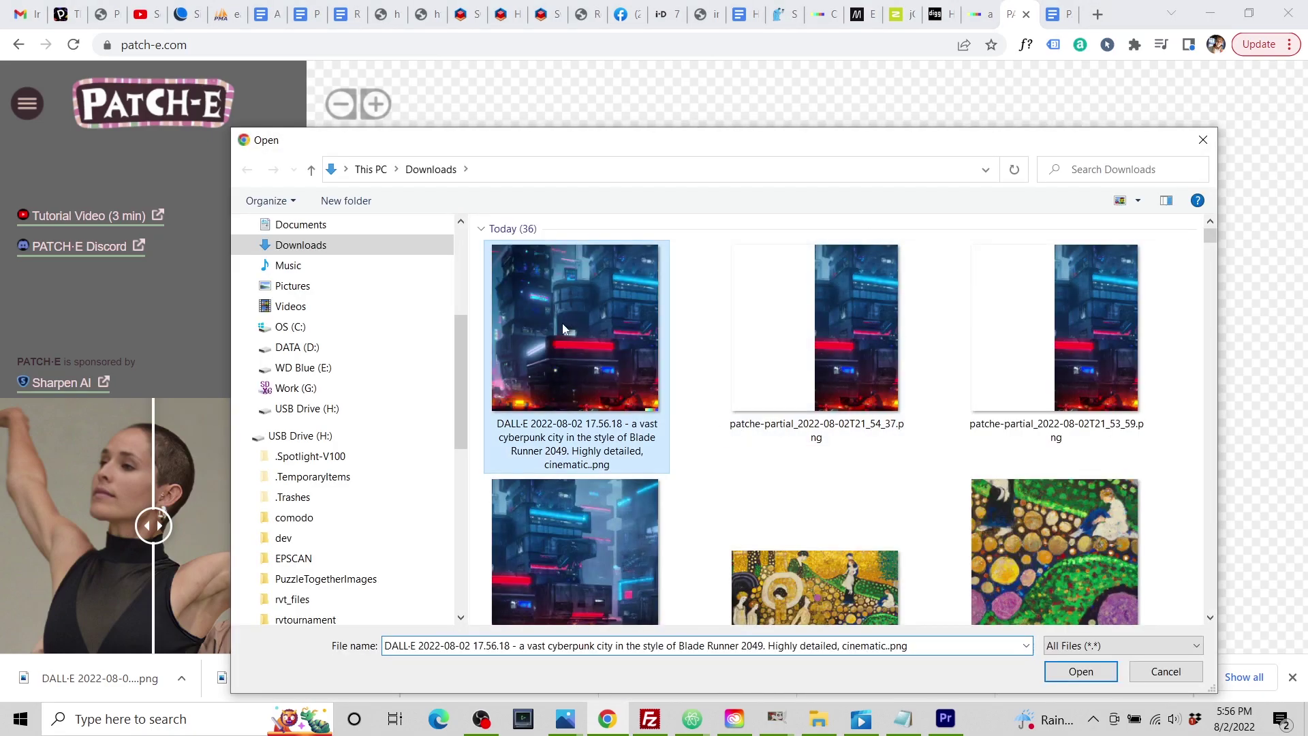
{"action": "left_click", "coordinate": [1079, 672]}
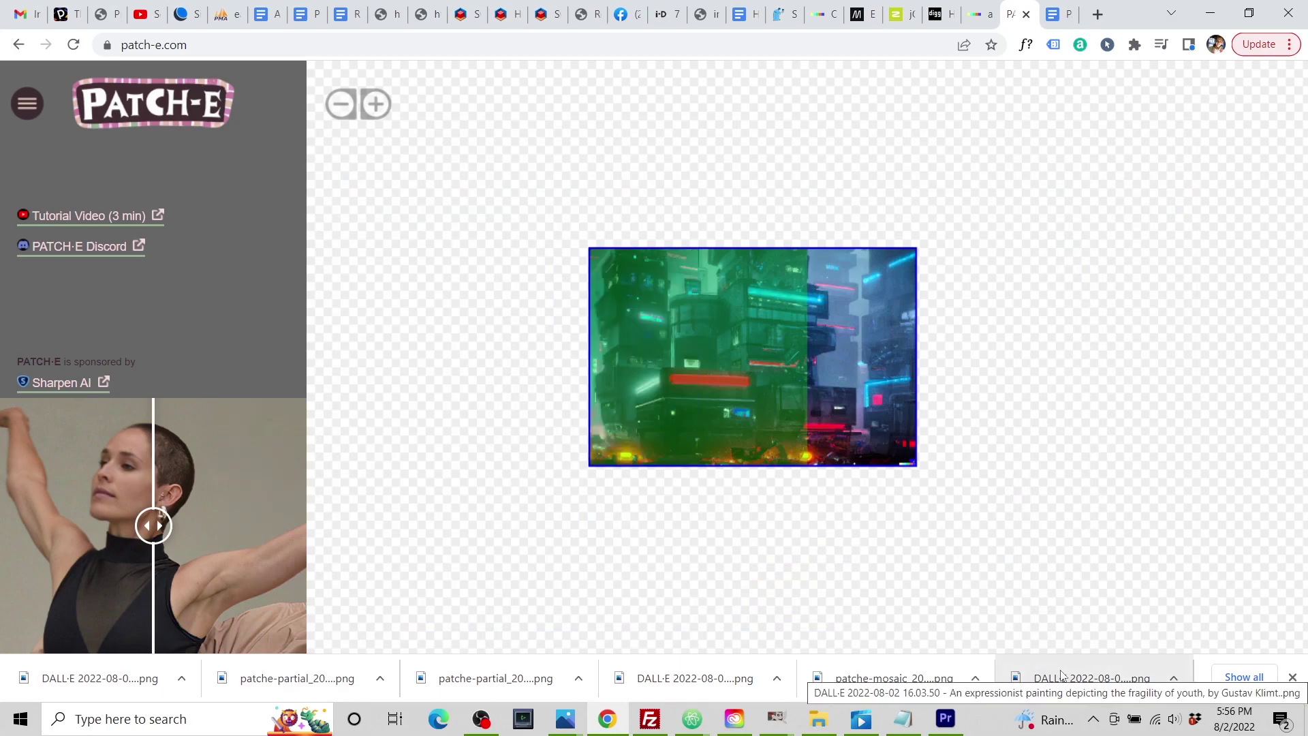
Download the next left partial image and upload it to DALL·E with the square crop
{"action": "left_click", "coordinate": [558, 313]}
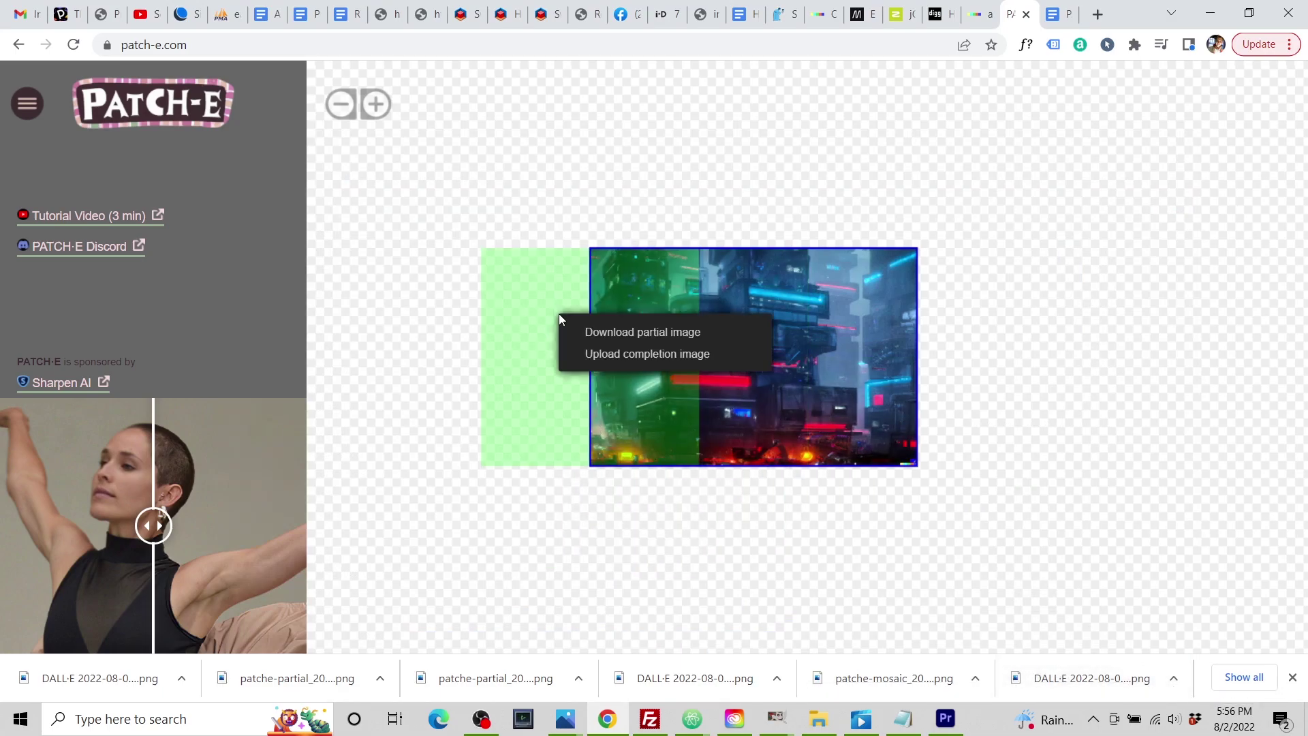
{"action": "left_click", "coordinate": [590, 329]}
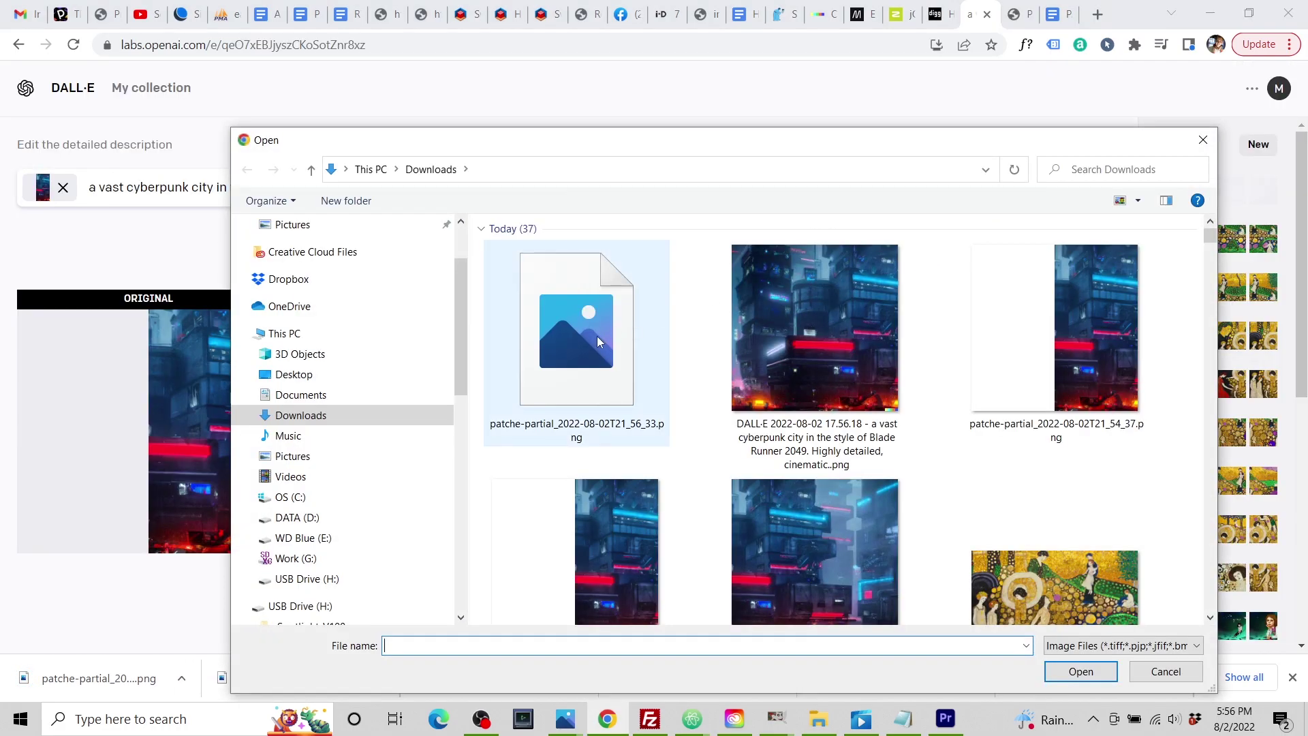
{"action": "left_click", "coordinate": [596, 337]}
{"action": "left_click", "coordinate": [1081, 671]}
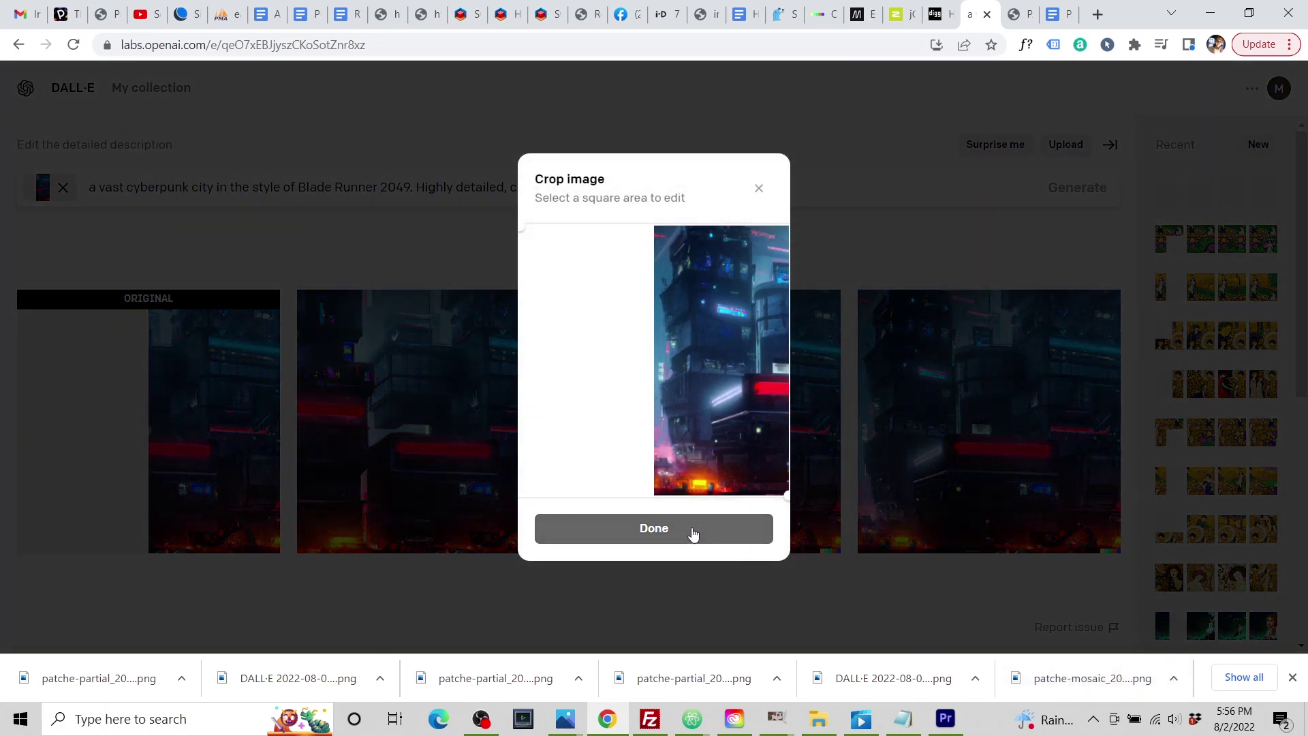
{"action": "left_click", "coordinate": [690, 533]}
Erase the blank left half, paste the cyberpunk city prompt, generate and view the second result
{"action": "left_click", "coordinate": [672, 518]}
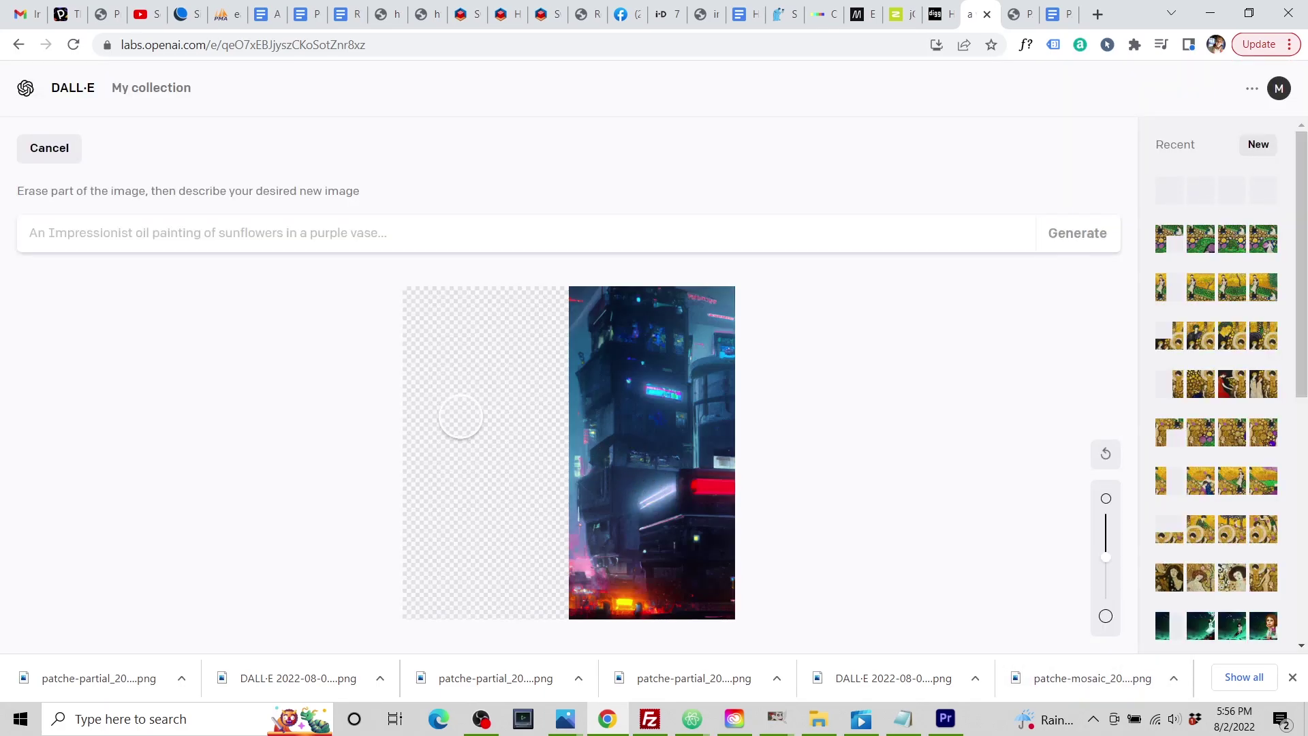
{"action": "left_click_drag", "start_coordinate": [459, 416], "coordinate": [429, 381]}
{"action": "left_click", "coordinate": [330, 229]}
{"action": "type", "text": "a vast cyberpunk city in the style of Blade Runner 2049. Highly detailed, cinematic."}
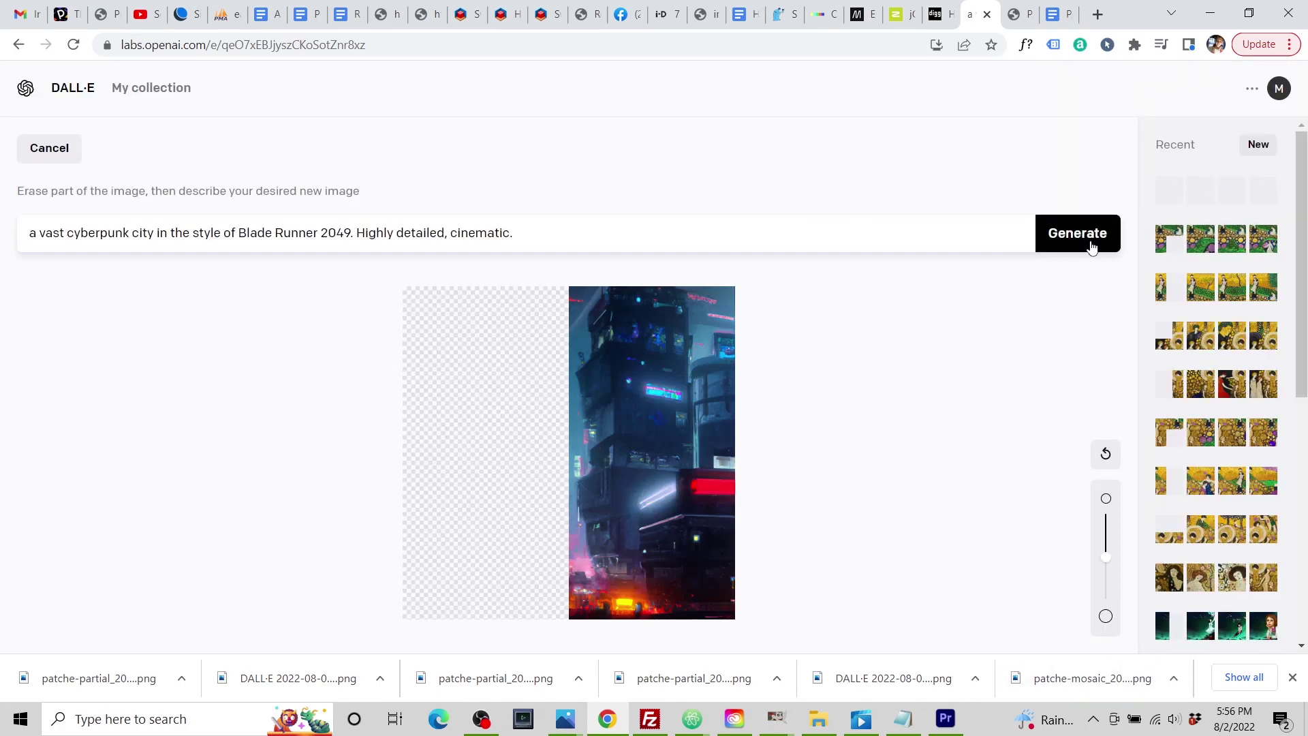
{"action": "left_click", "coordinate": [1089, 243]}
{"action": "left_click", "coordinate": [416, 401]}
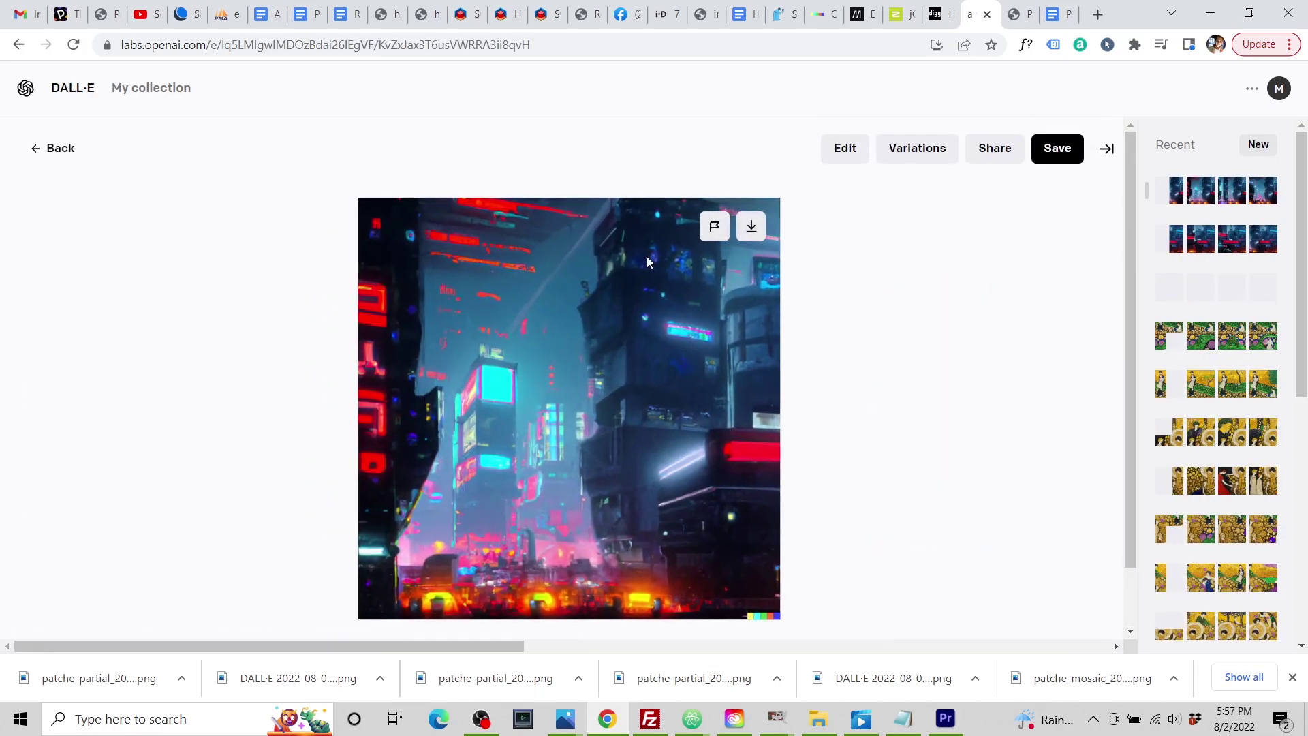
Upload the newest DALL·E completion into the left patch of the mural
{"action": "key", "text": "ctrl+Tab"}
{"action": "right_click", "coordinate": [610, 377]}
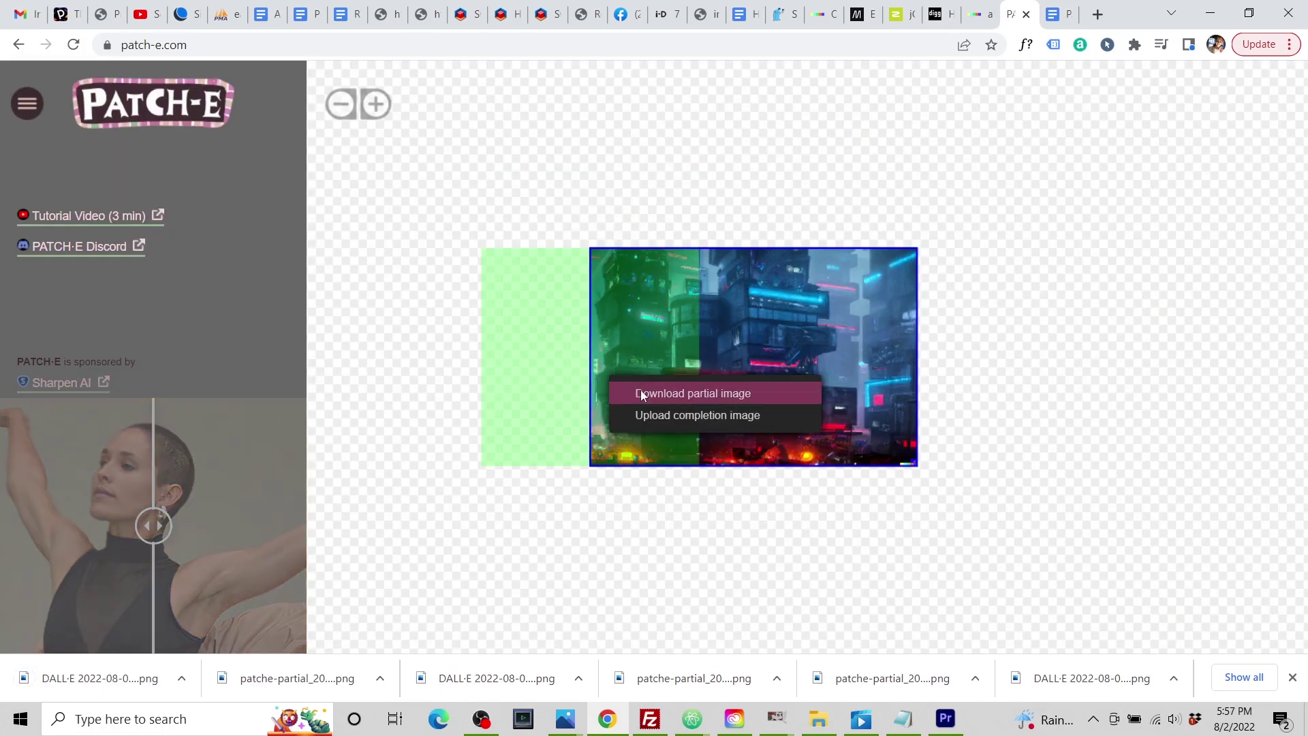
{"action": "left_click", "coordinate": [672, 415]}
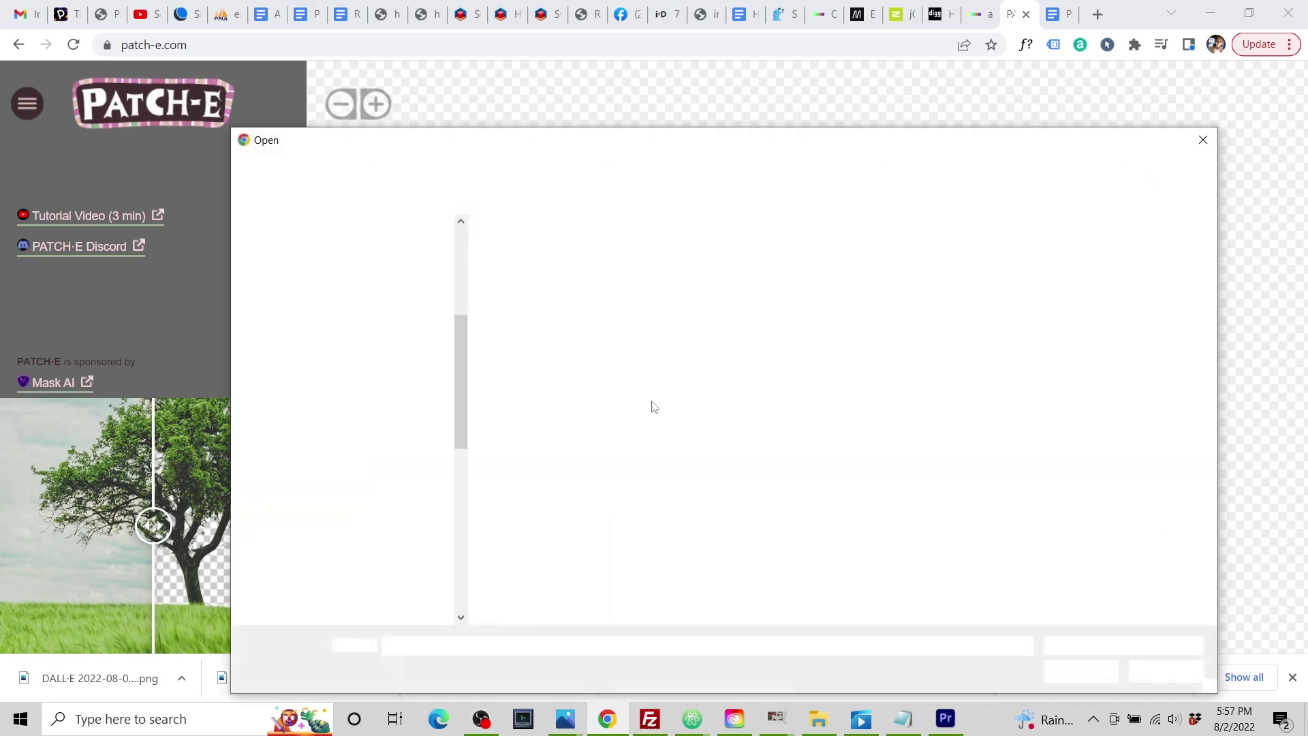
{"action": "left_click", "coordinate": [574, 299]}
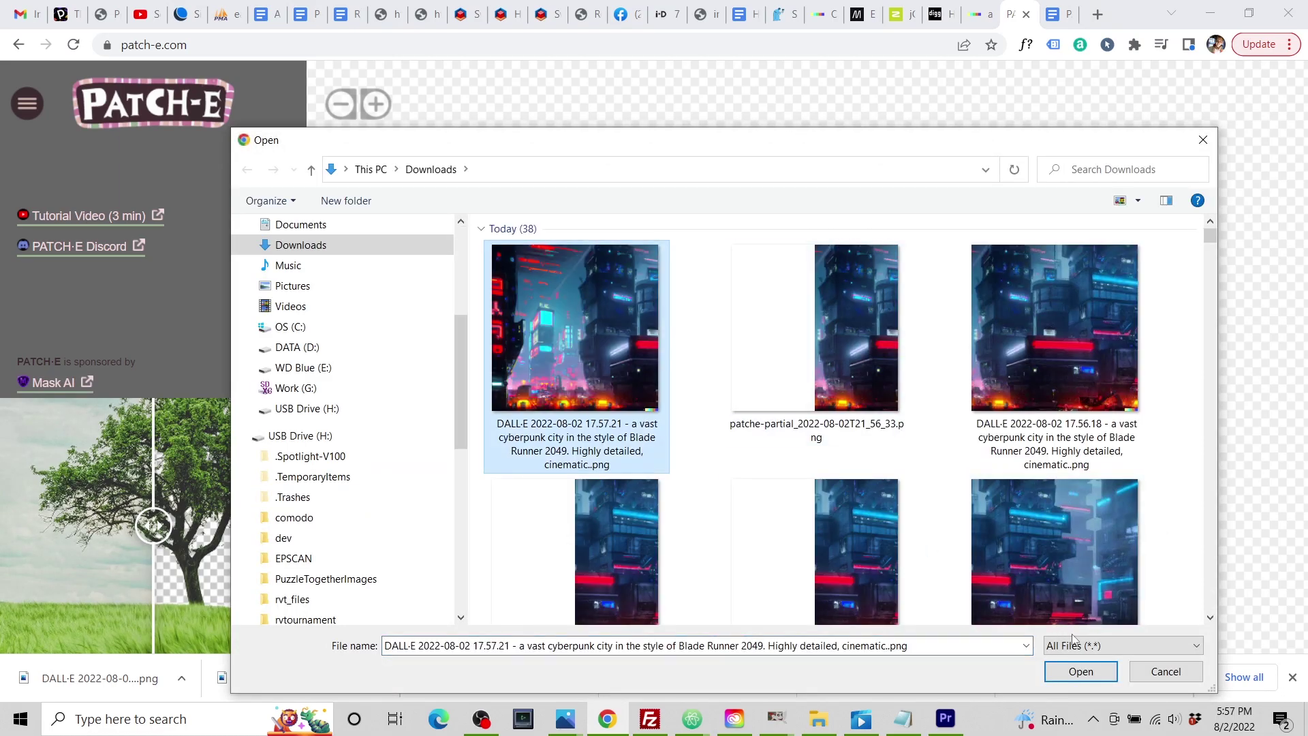
{"action": "left_click", "coordinate": [1080, 672]}
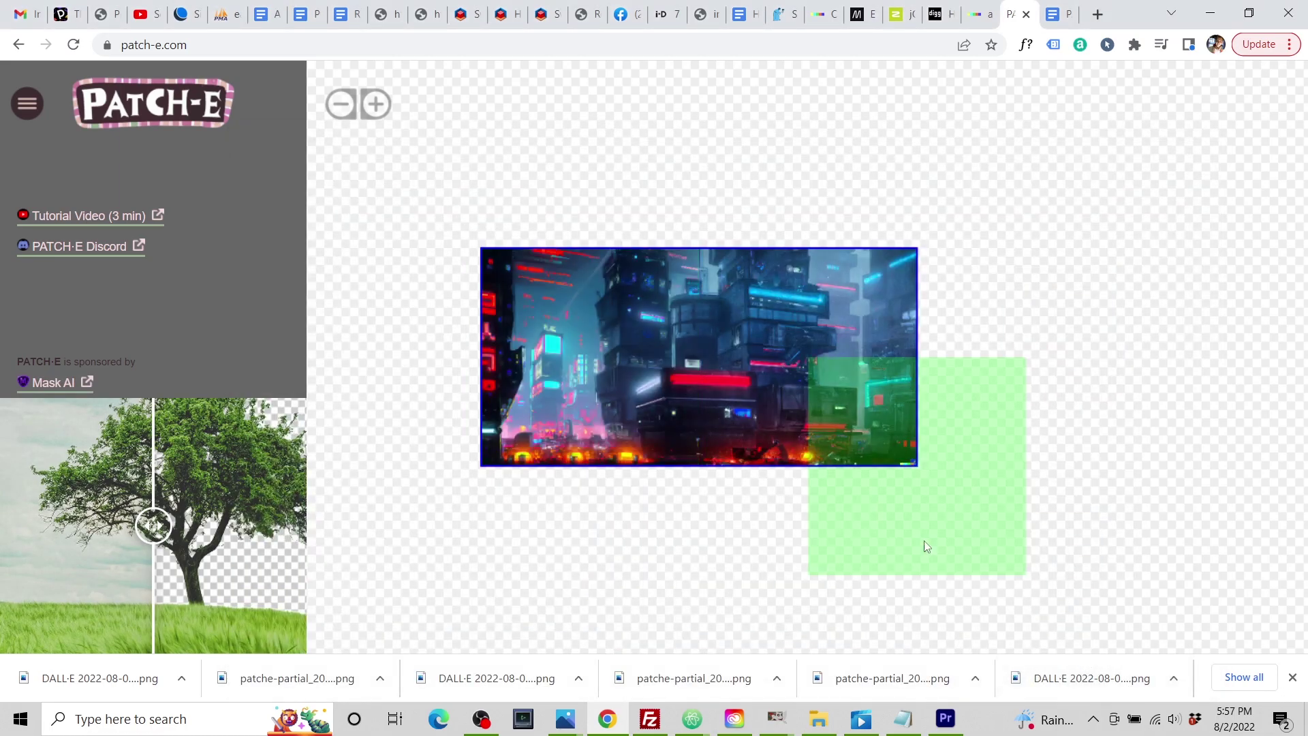
Download a partial image for a new right patch and generate cyberpunk city completions for it in DALL·E
{"action": "left_click", "coordinate": [984, 344]}
{"action": "left_click", "coordinate": [1017, 361]}
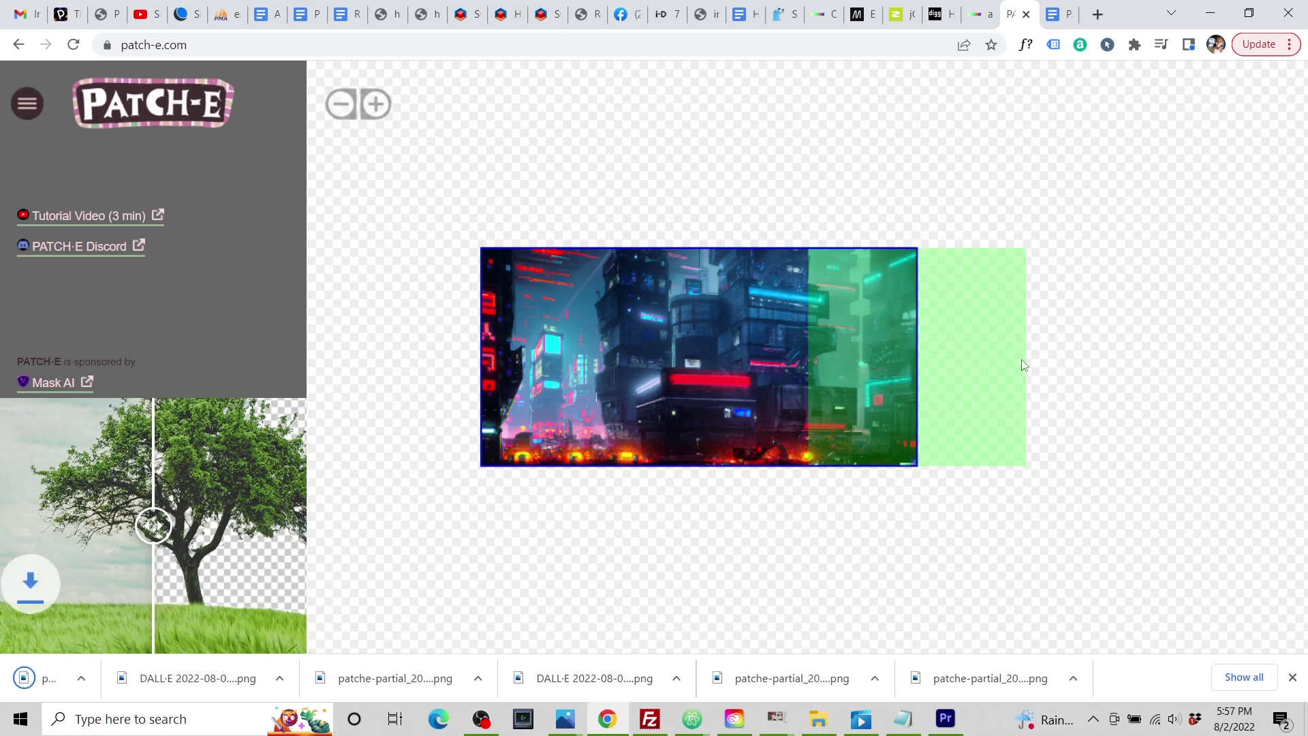
{"action": "key", "text": "ctrl+shift+Tab"}
{"action": "left_click_drag", "start_coordinate": [1065, 671], "coordinate": [998, 651]}
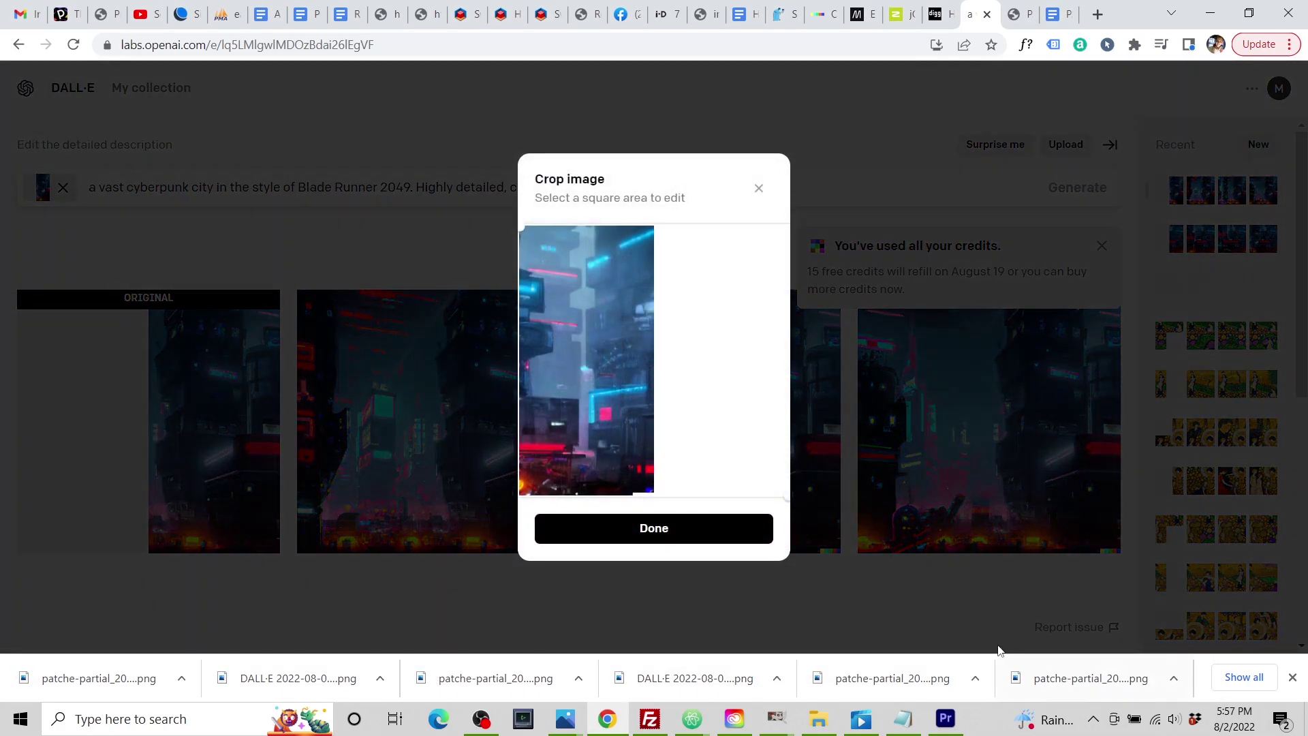
{"action": "left_click", "coordinate": [663, 533]}
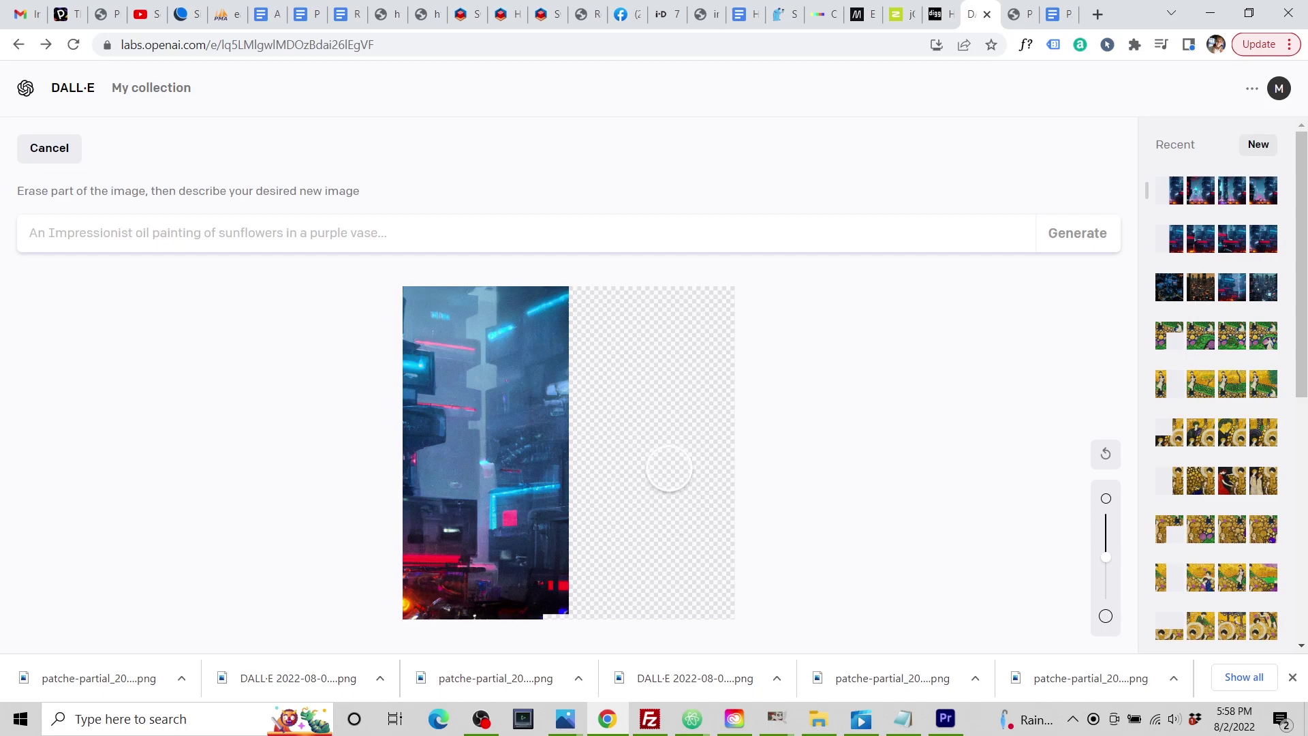
{"action": "left_click", "coordinate": [281, 219]}
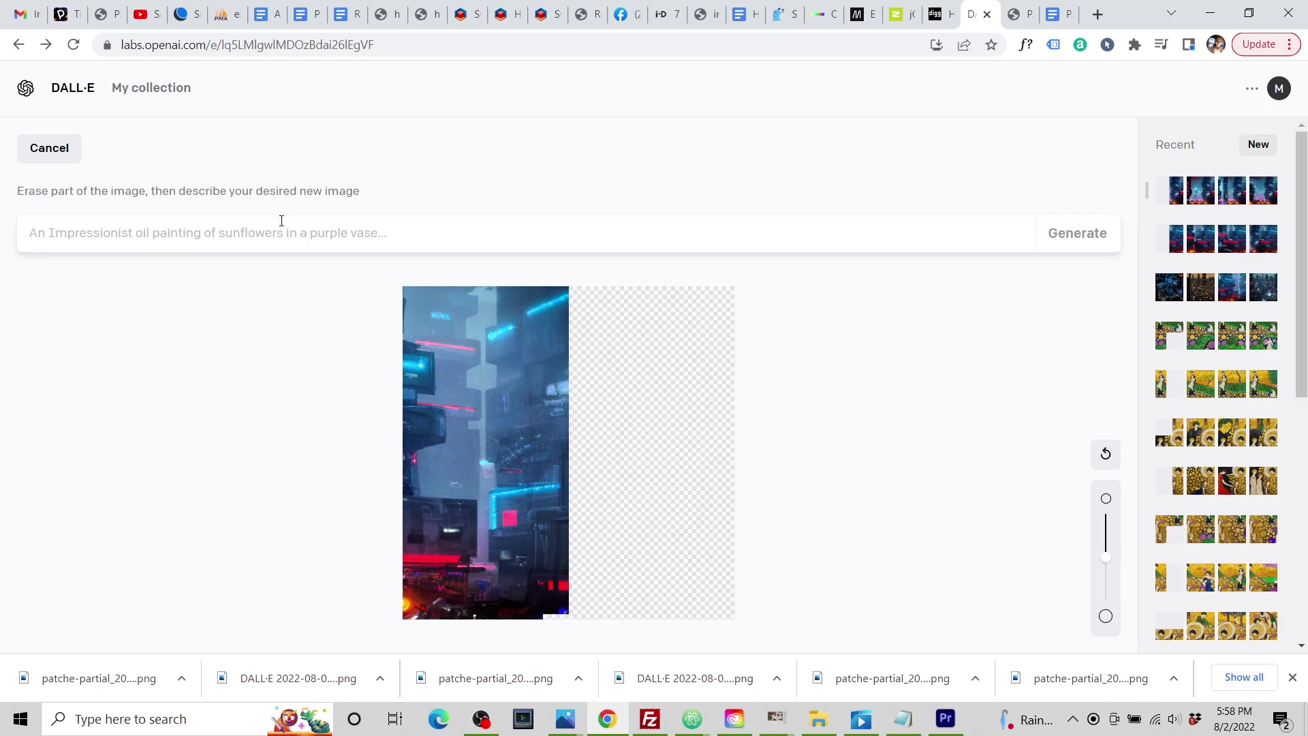
{"action": "type", "text": "a vast cyberpunk city in the style of Blade Runner 2049. Highly detailed, cinematic."}
{"action": "left_click", "coordinate": [1073, 233]}
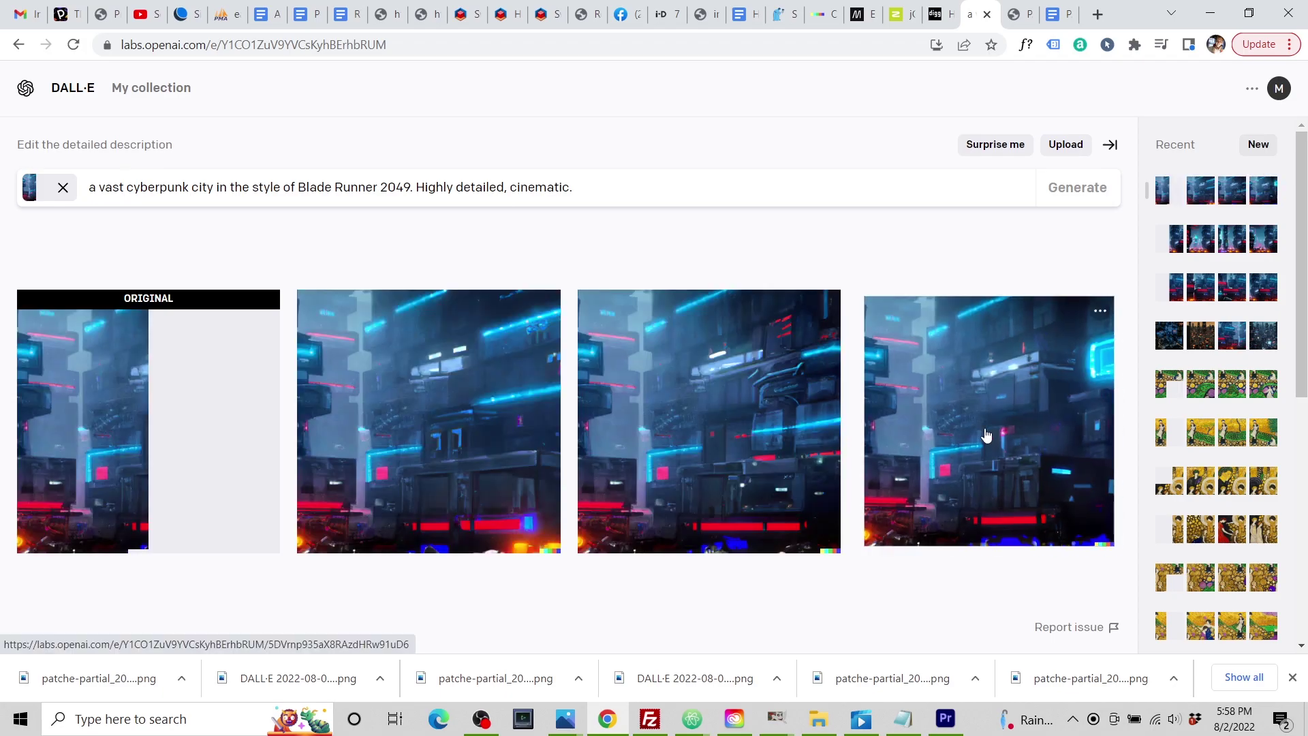
Download the chosen completion, upload it into the right patch and position a patch above the top-left
{"action": "left_click", "coordinate": [984, 434]}
{"action": "left_click", "coordinate": [750, 226]}
{"action": "key", "text": "ctrl+Tab"}
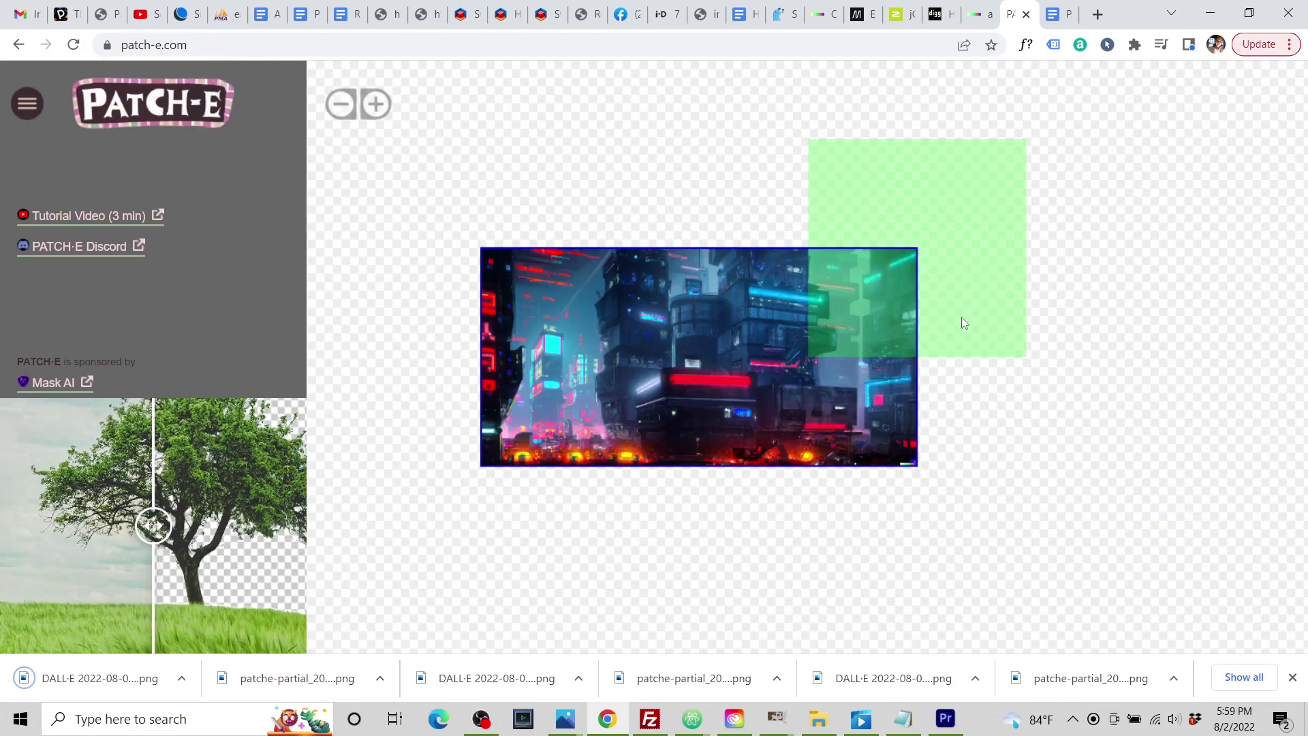
{"action": "right_click", "coordinate": [956, 401]}
{"action": "left_click", "coordinate": [1017, 438]}
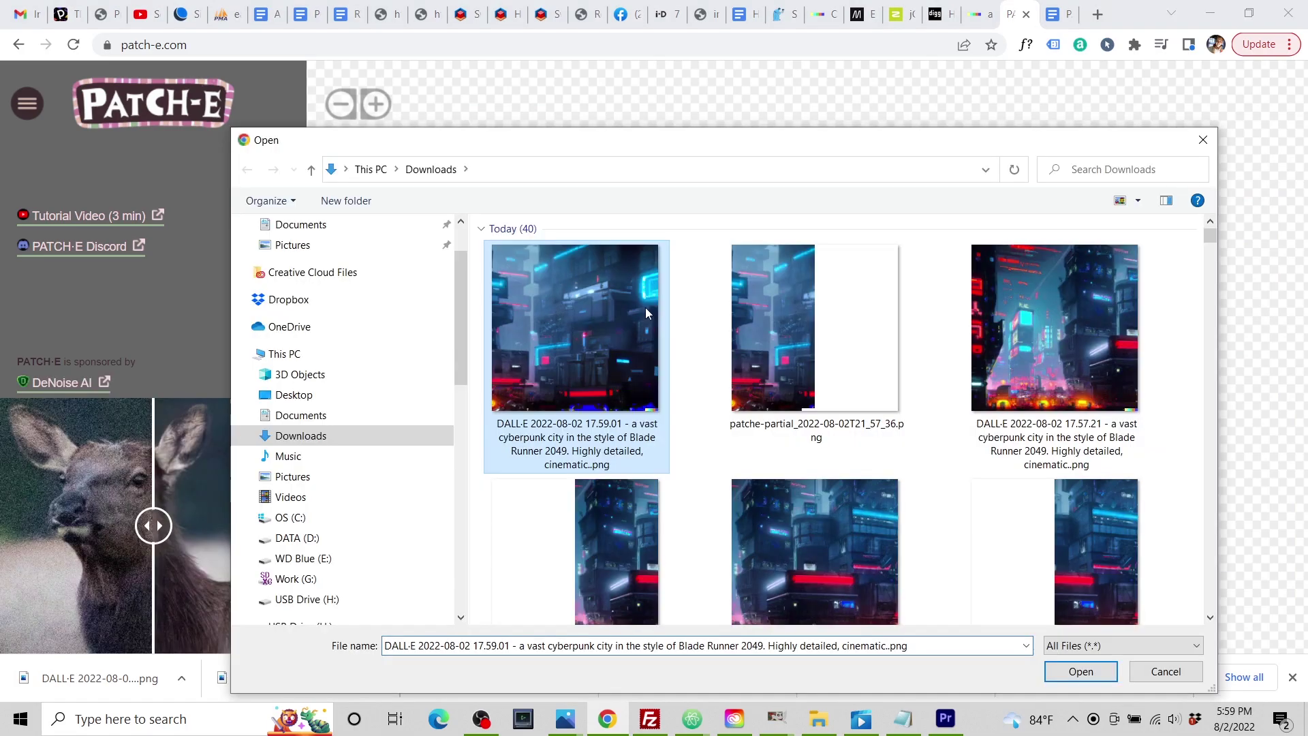
{"action": "left_click", "coordinate": [1074, 672]}
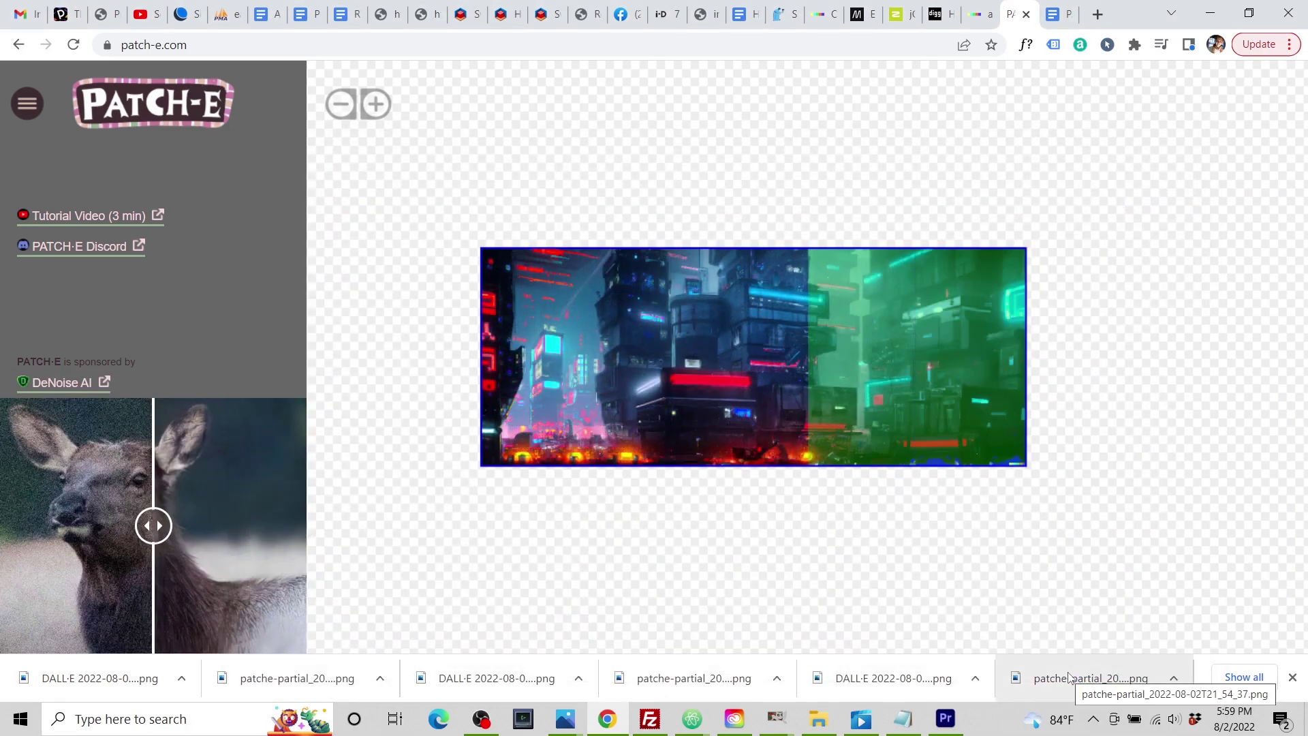
{"action": "left_click_drag", "start_coordinate": [900, 308], "coordinate": [573, 199]}
{"action": "right_click", "coordinate": [573, 200]}
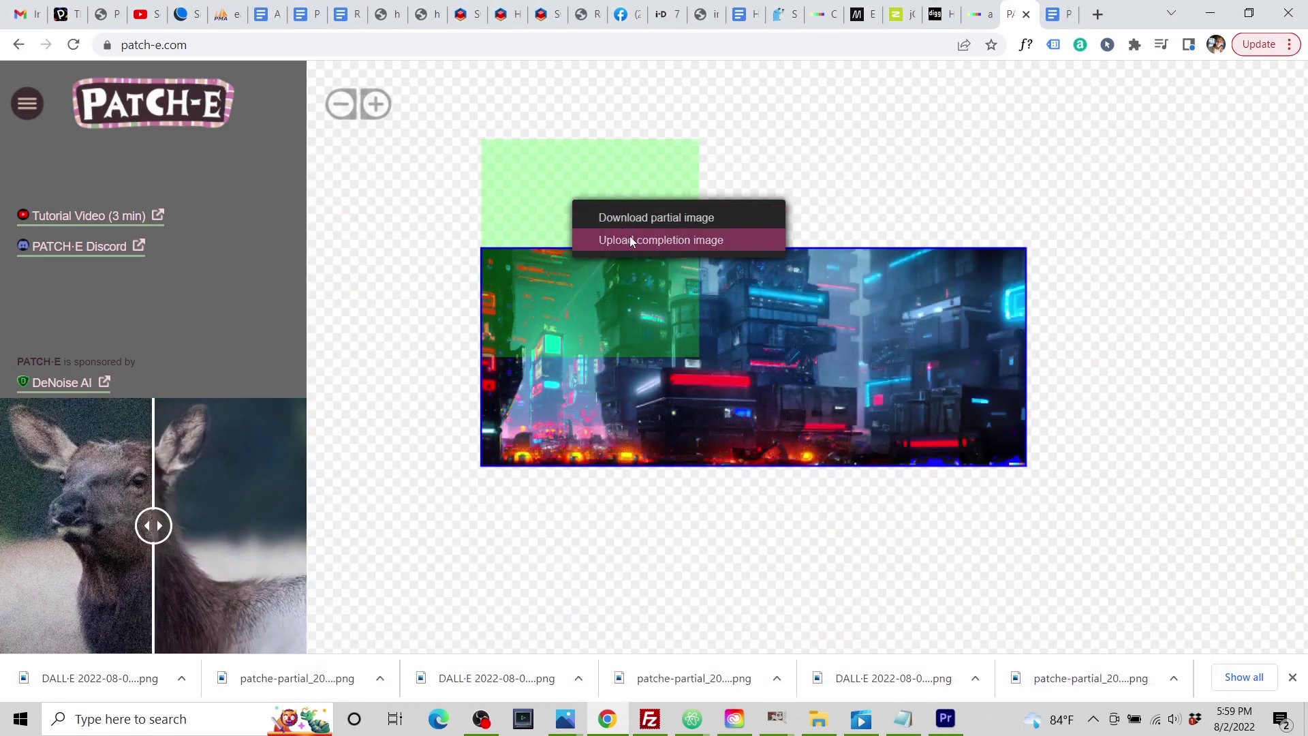
Download the top-left partial image, generate city completions for it in DALL·E and download one
{"action": "left_click", "coordinate": [639, 217]}
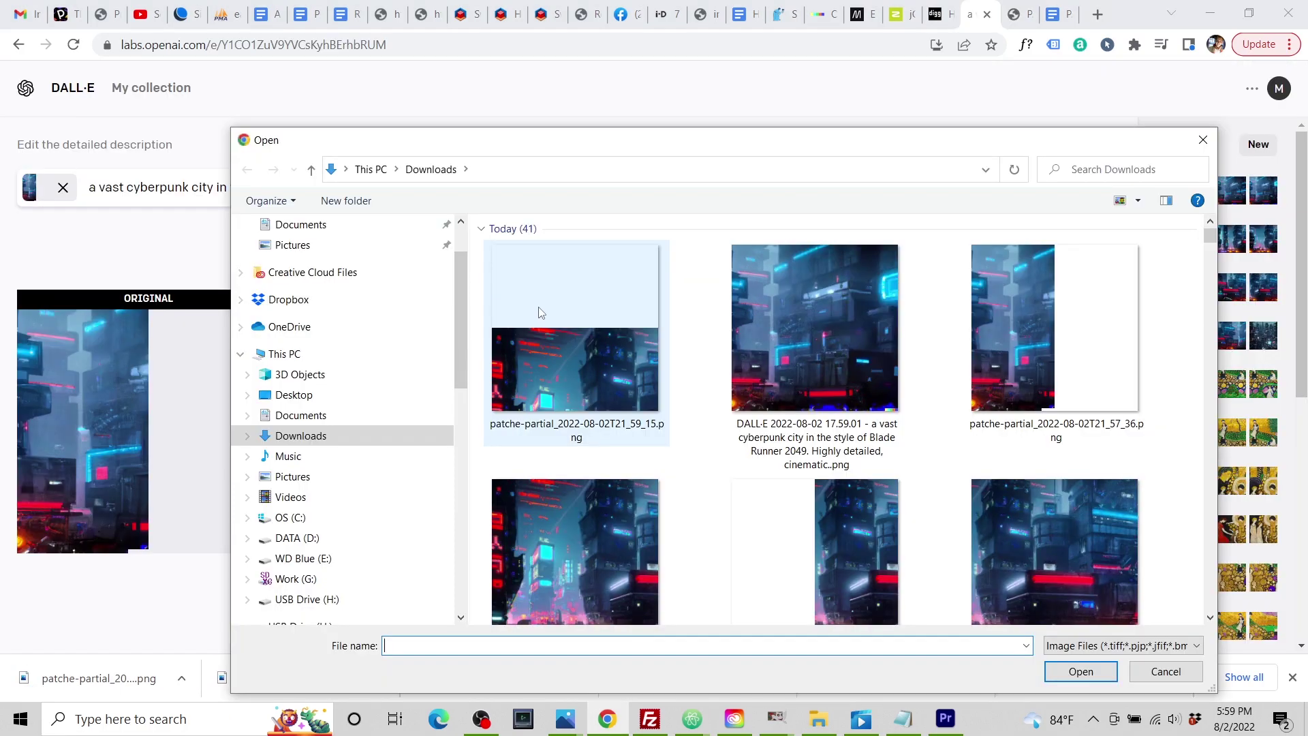
{"action": "left_click", "coordinate": [541, 312]}
{"action": "left_click", "coordinate": [1080, 671]}
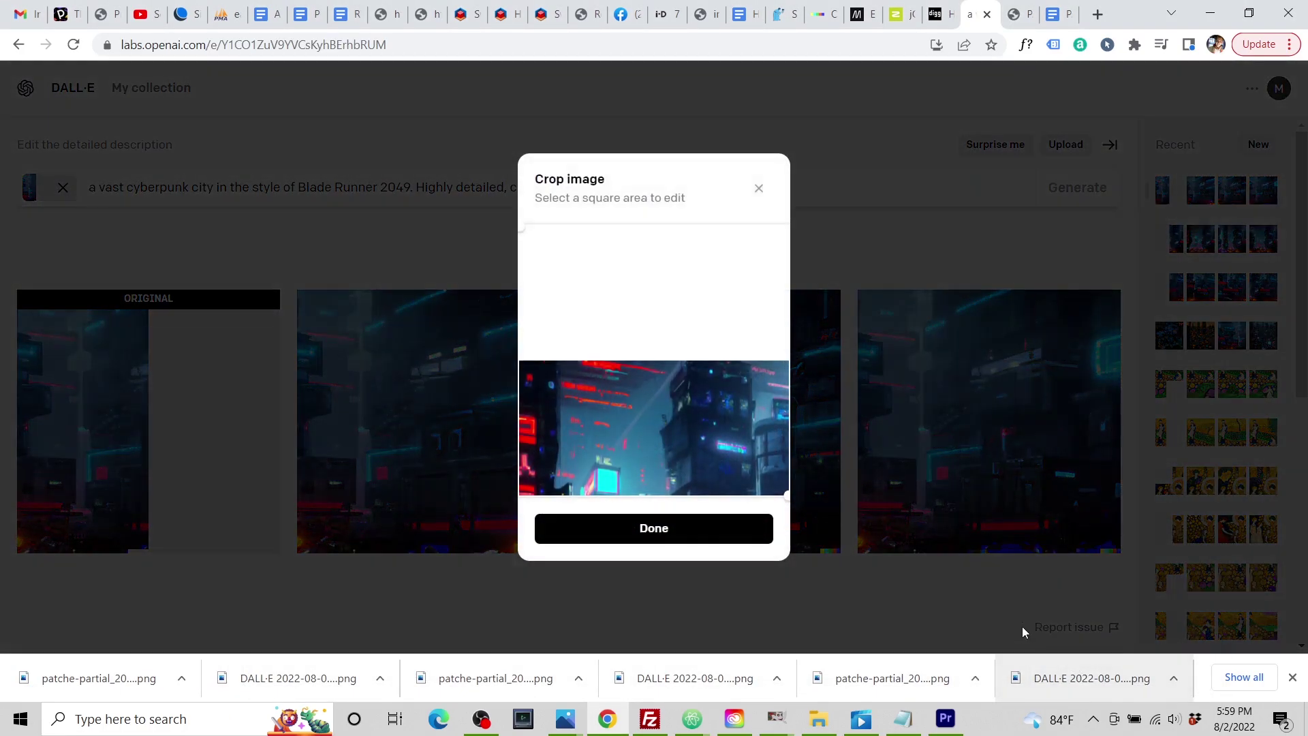
{"action": "key", "text": "Return"}
{"action": "left_click", "coordinate": [1087, 246]}
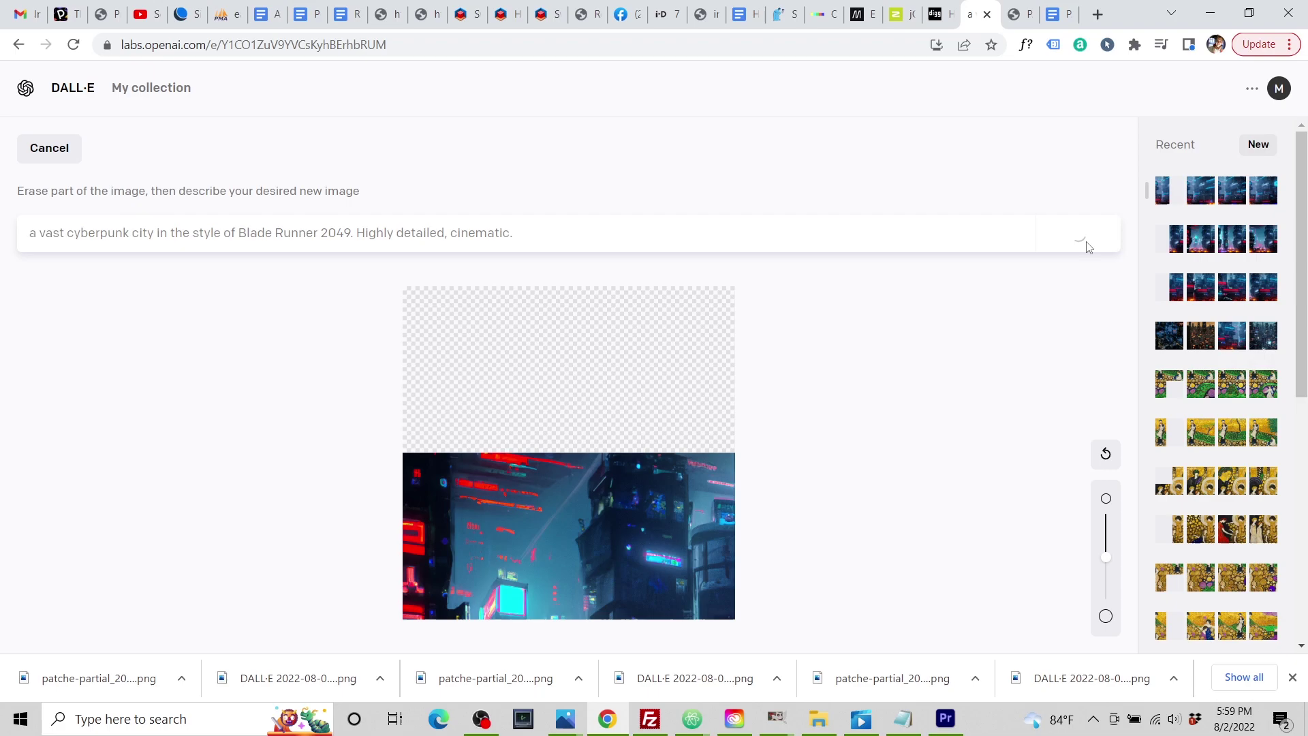
{"action": "left_click", "coordinate": [478, 401]}
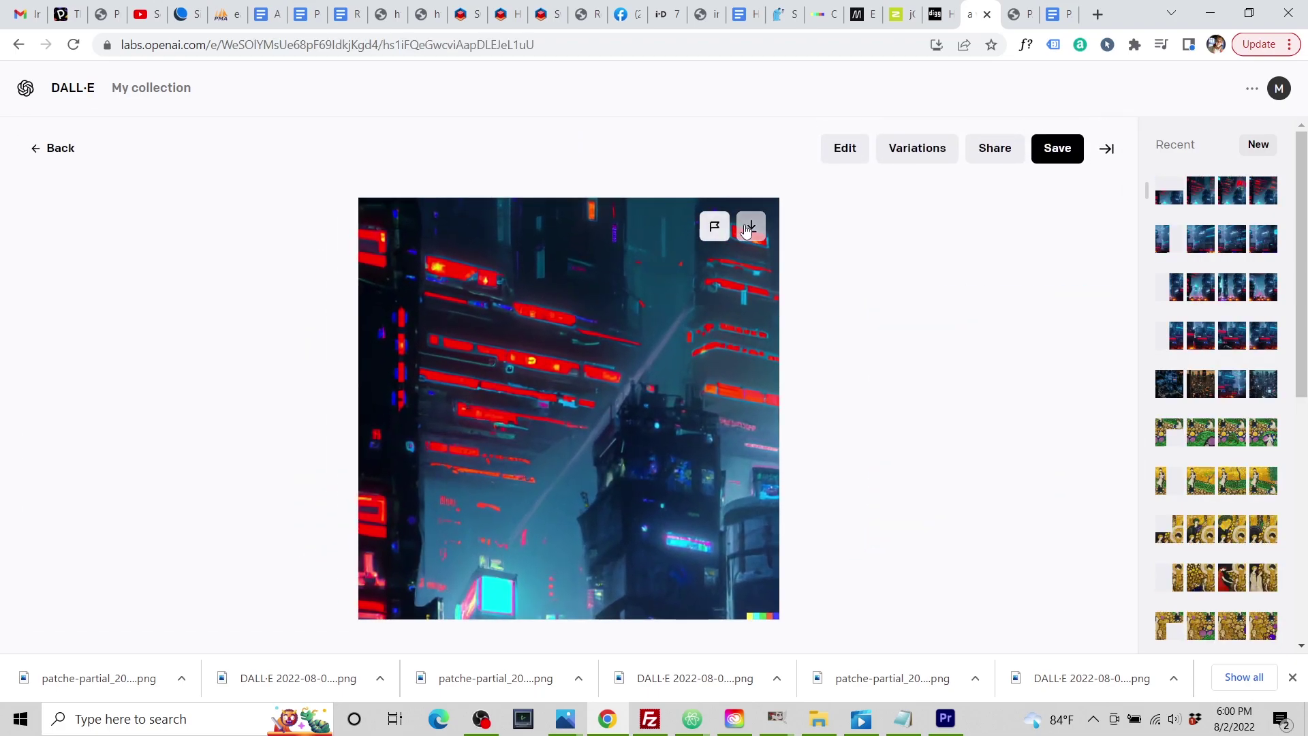
{"action": "left_click", "coordinate": [749, 229]}
Upload completions into the top-left patch and the next patch along the top row
{"action": "key", "text": "ctrl+Tab"}
{"action": "left_click", "coordinate": [551, 213]}
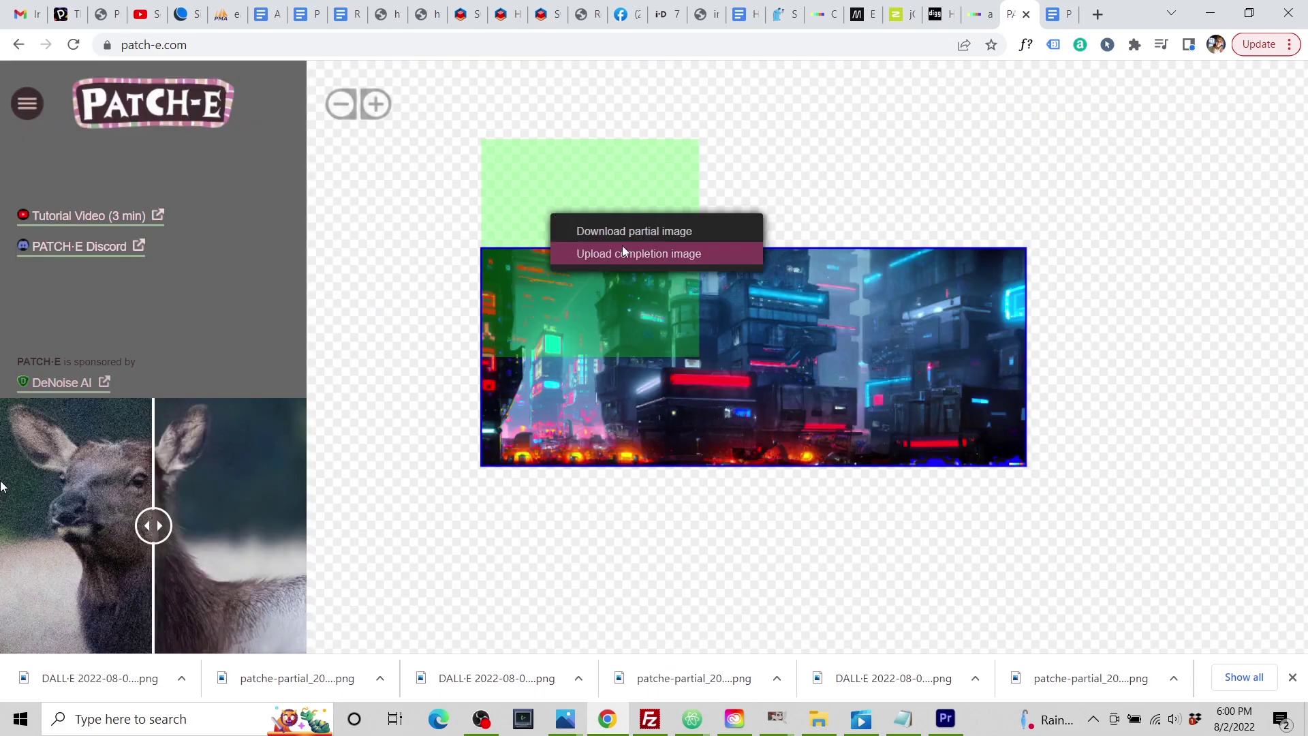
{"action": "left_click", "coordinate": [624, 250]}
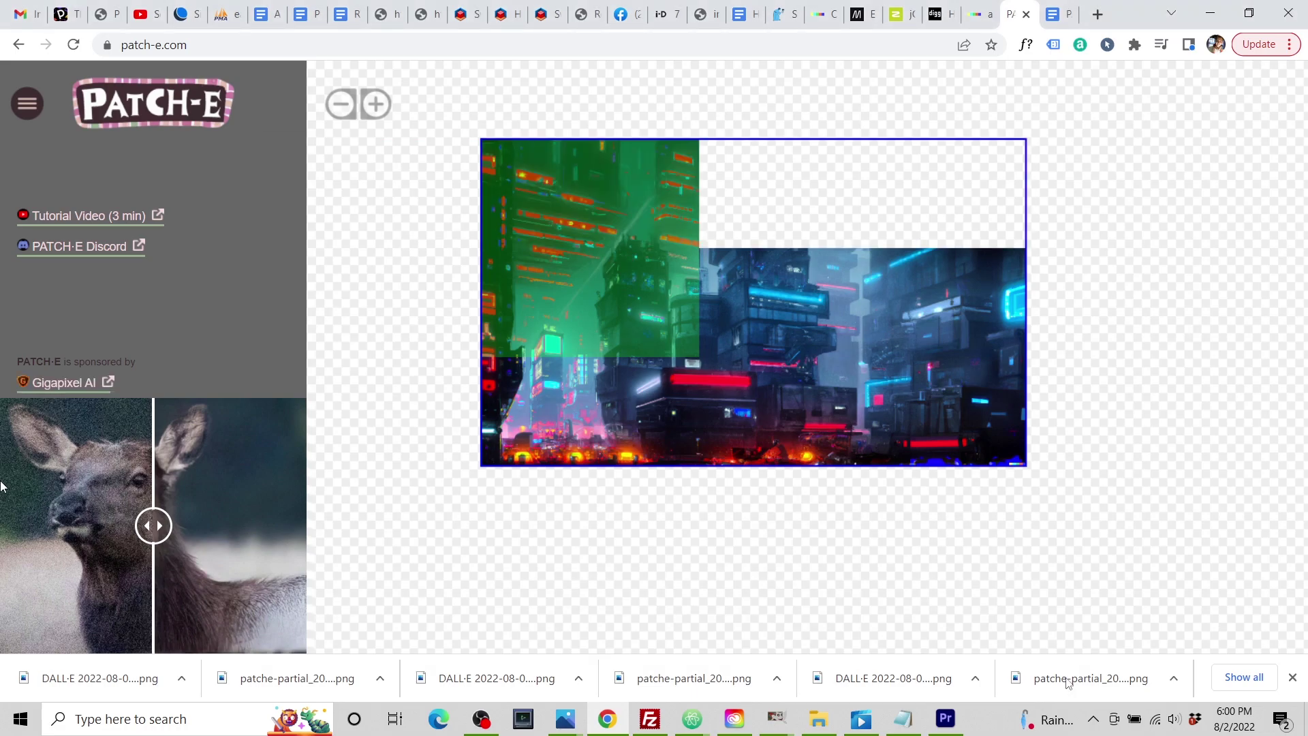
{"action": "left_click", "coordinate": [730, 214]}
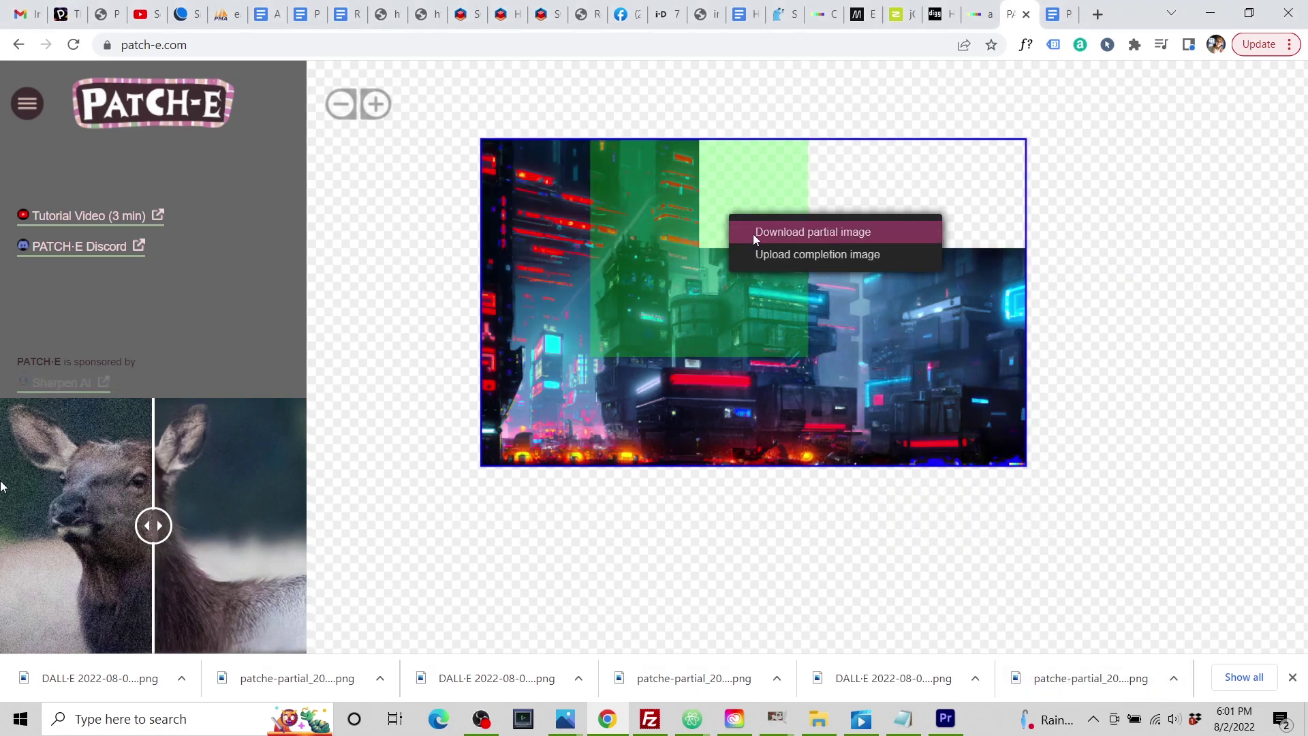
{"action": "left_click", "coordinate": [778, 251]}
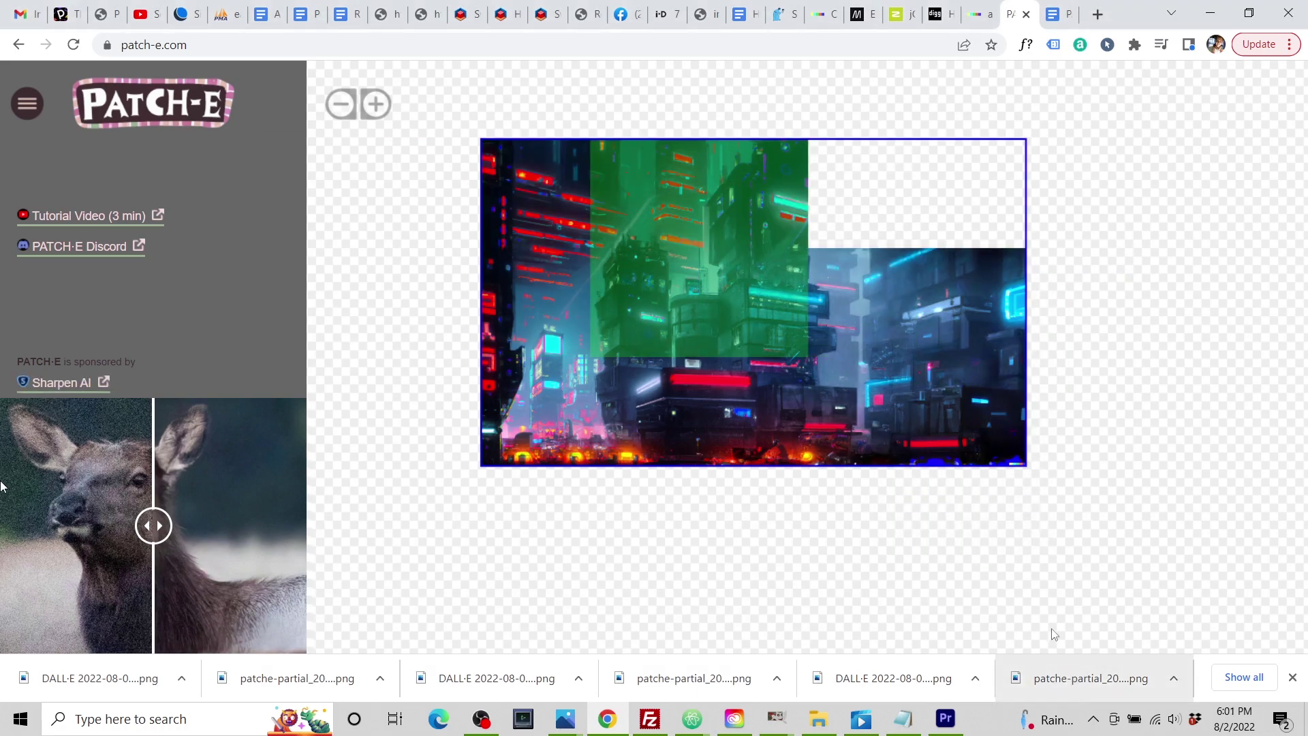
Download partial images for the remaining top-row patches and fill the top-right corner with a completion
{"action": "left_click", "coordinate": [838, 235]}
{"action": "left_click", "coordinate": [866, 250]}
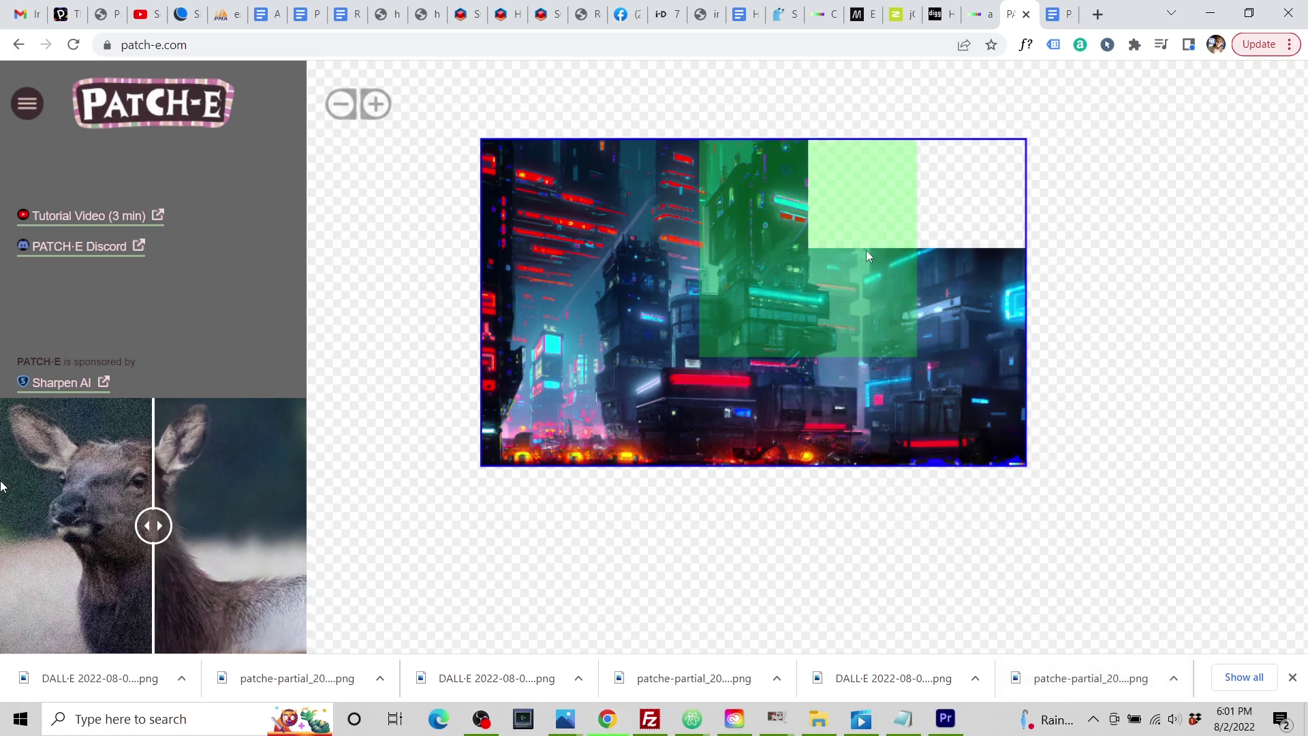
{"action": "left_click", "coordinate": [832, 203]}
{"action": "left_click", "coordinate": [858, 226]}
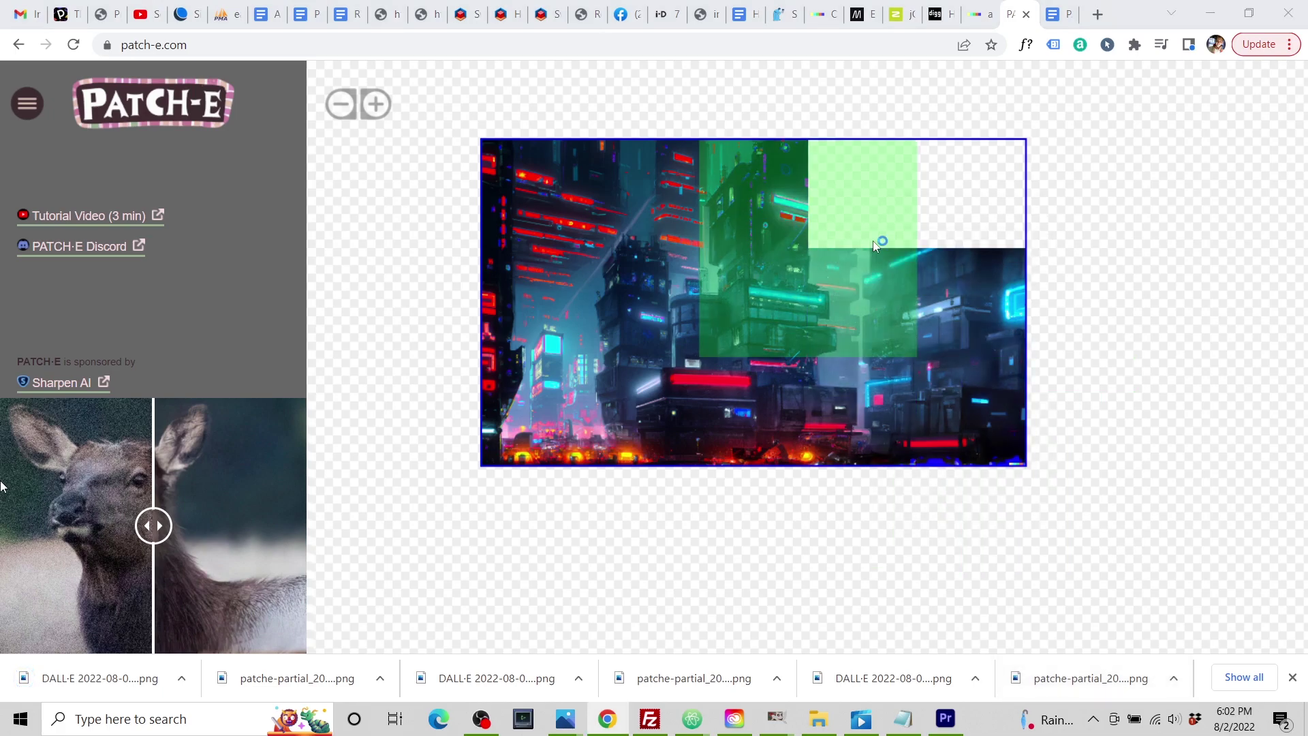
{"action": "left_click", "coordinate": [936, 209]}
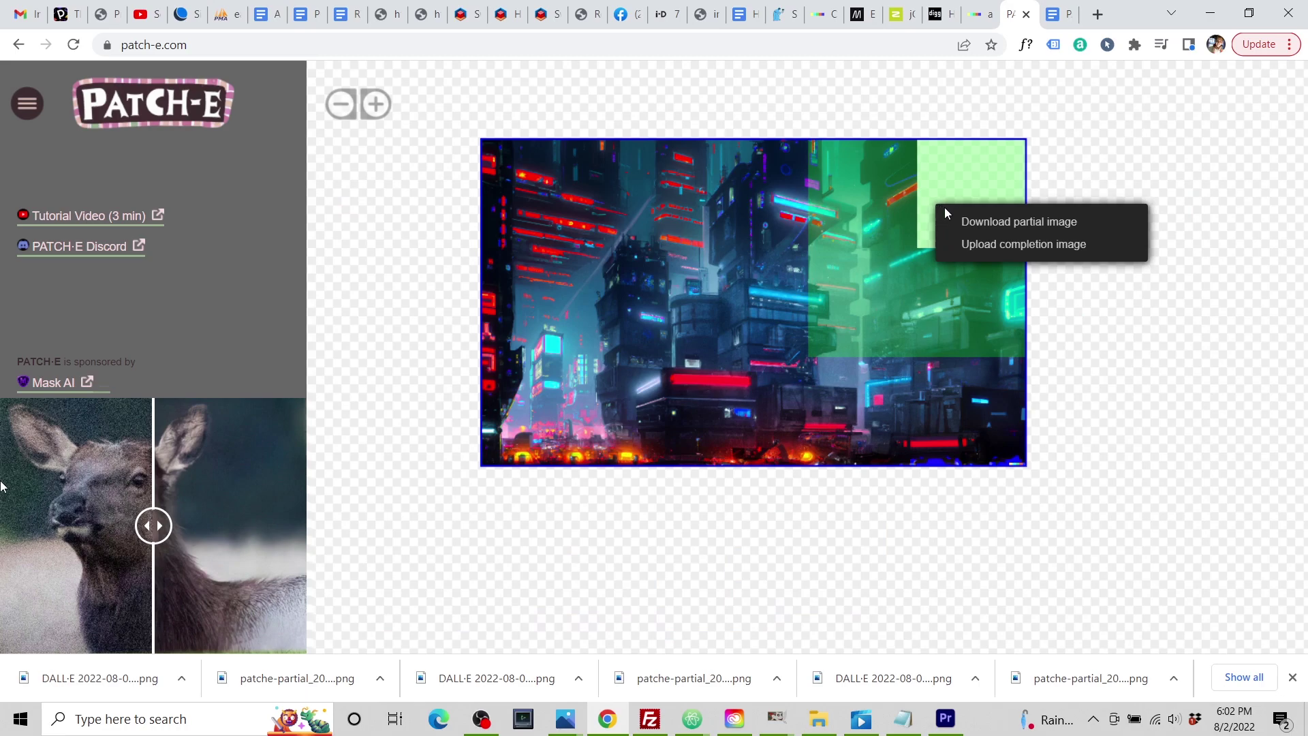
{"action": "left_click", "coordinate": [1010, 217]}
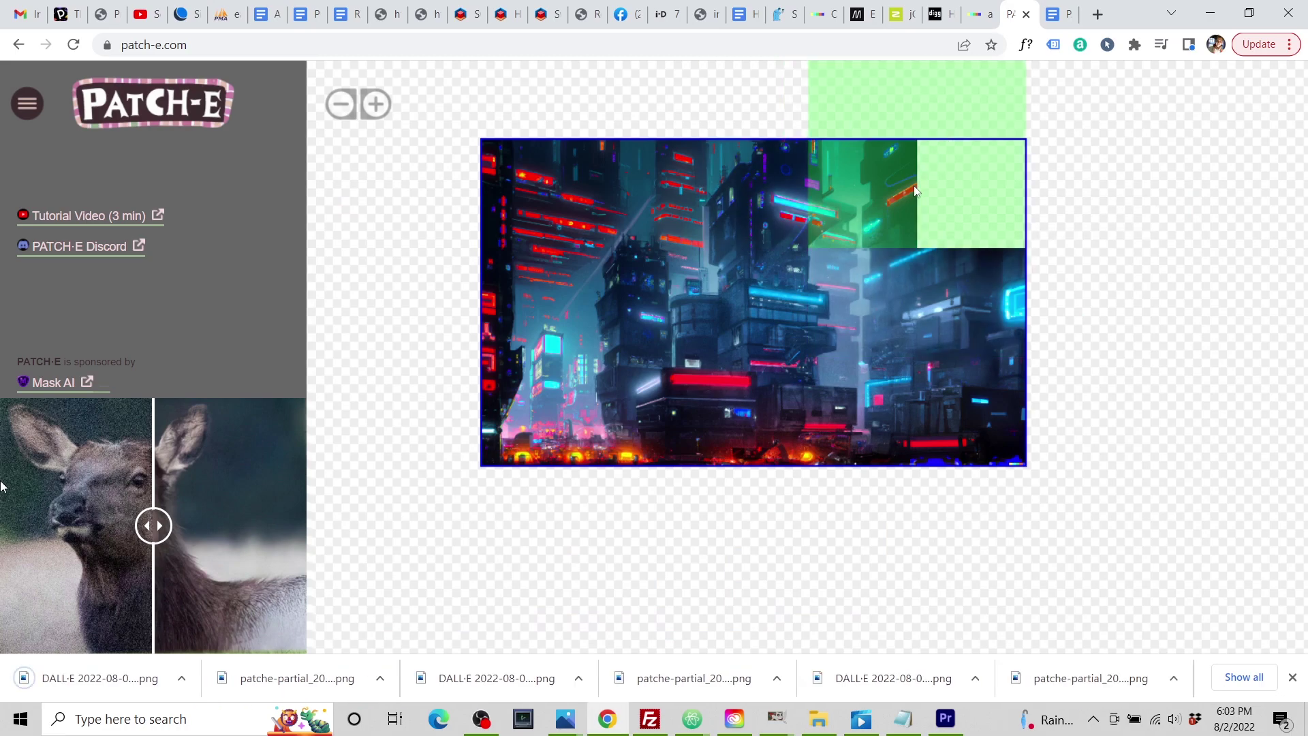
{"action": "left_click", "coordinate": [929, 247]}
{"action": "left_click", "coordinate": [1004, 286]}
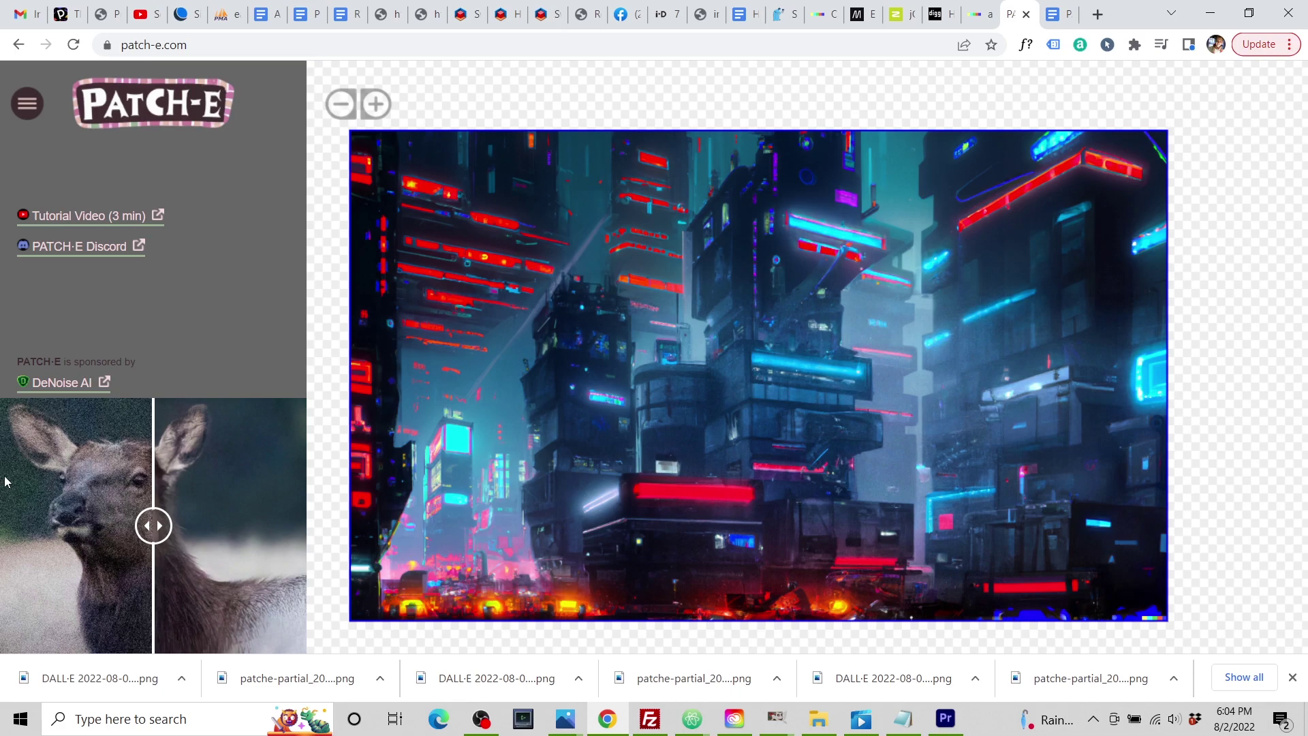
Download the city mosaic image, preview the saved file in Photos and recentre the canvas
{"action": "left_click", "coordinate": [32, 106]}
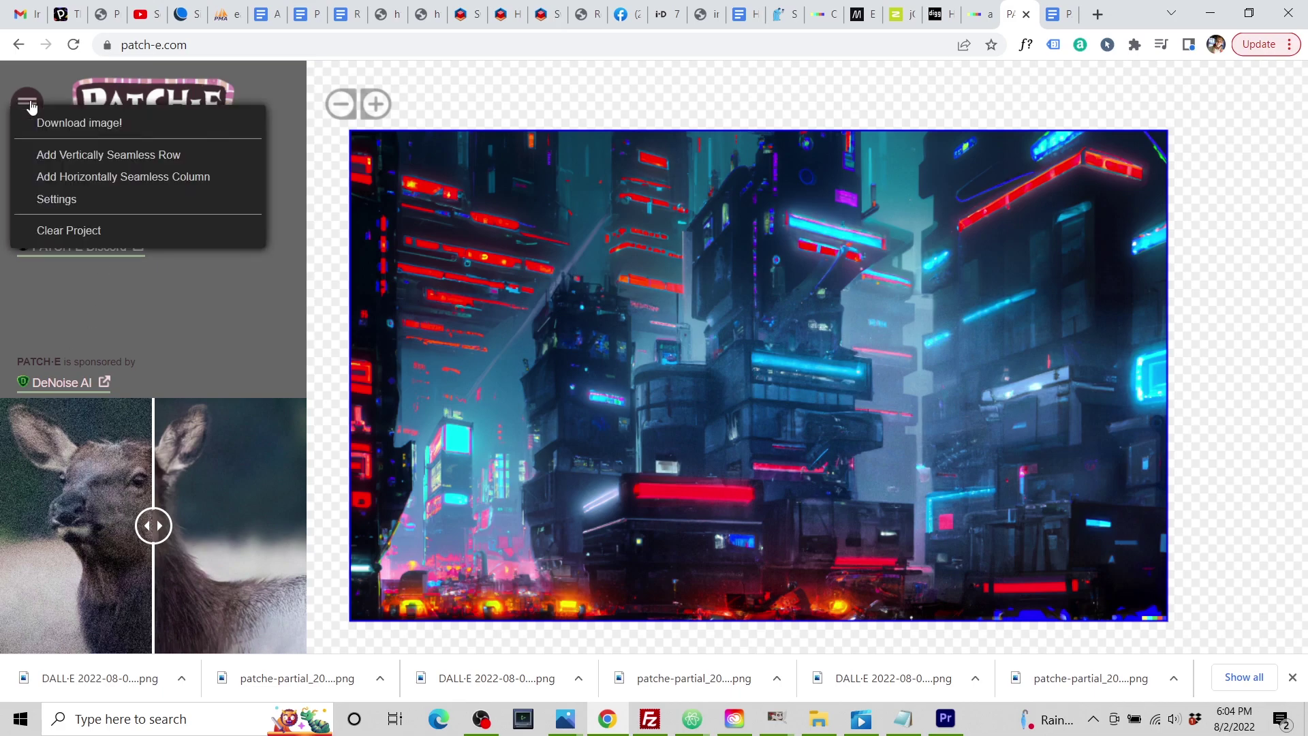
{"action": "left_click", "coordinate": [59, 124]}
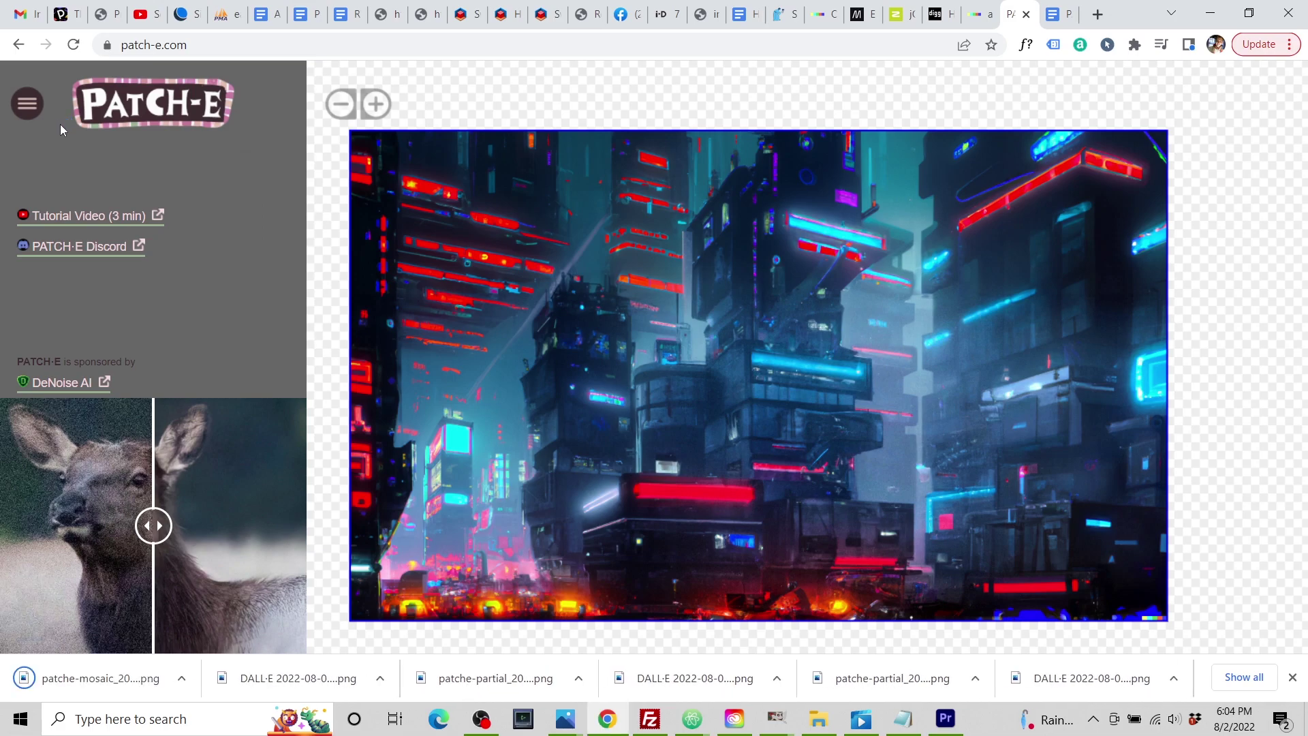
{"action": "left_click", "coordinate": [150, 675]}
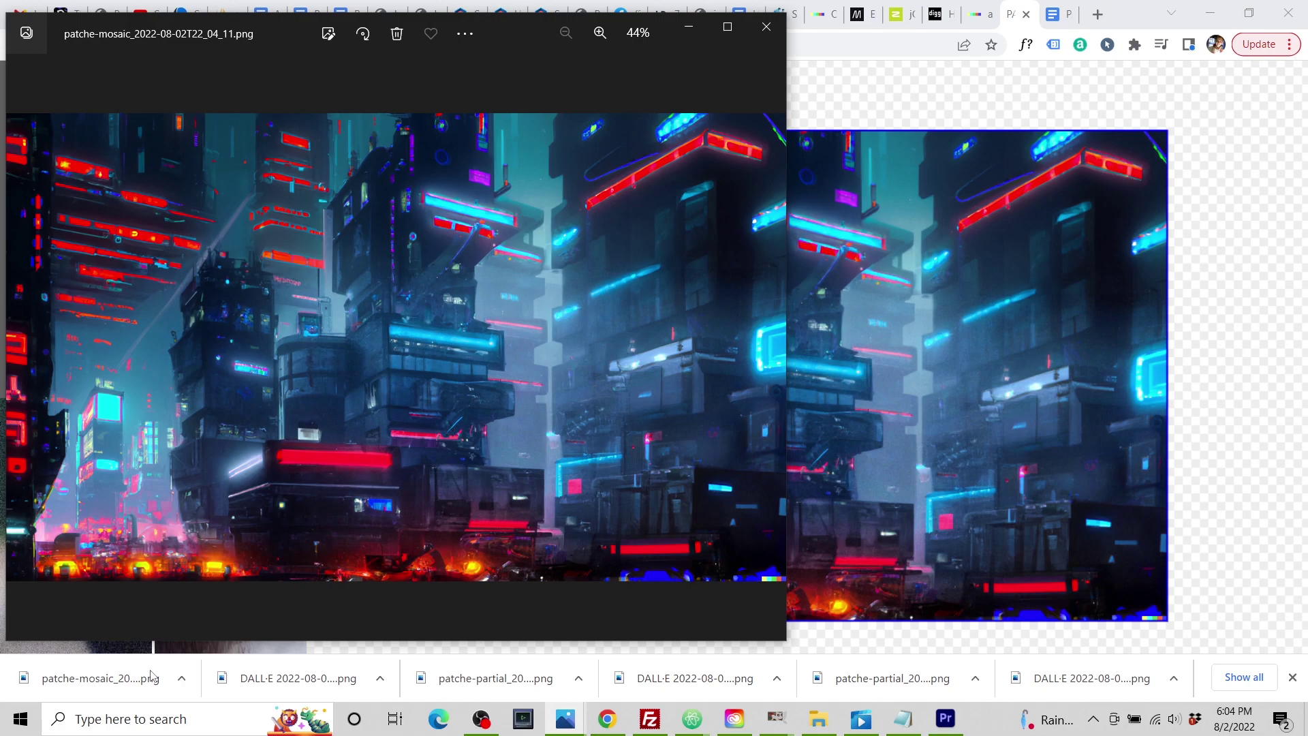
{"action": "left_click", "coordinate": [151, 675]}
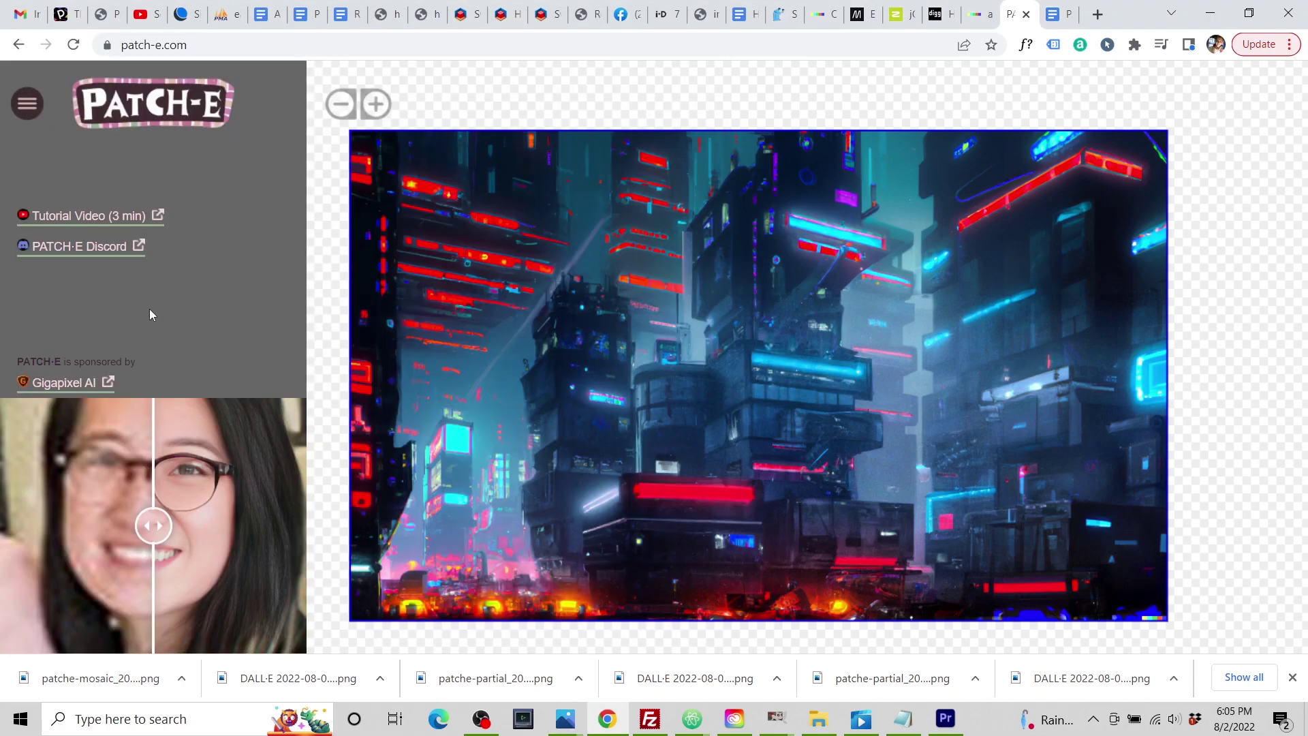
{"action": "scroll", "coordinate": [460, 333], "scroll_direction": "down", "scroll_amount": 2}
{"action": "left_click_drag", "start_coordinate": [787, 407], "coordinate": [804, 376]}
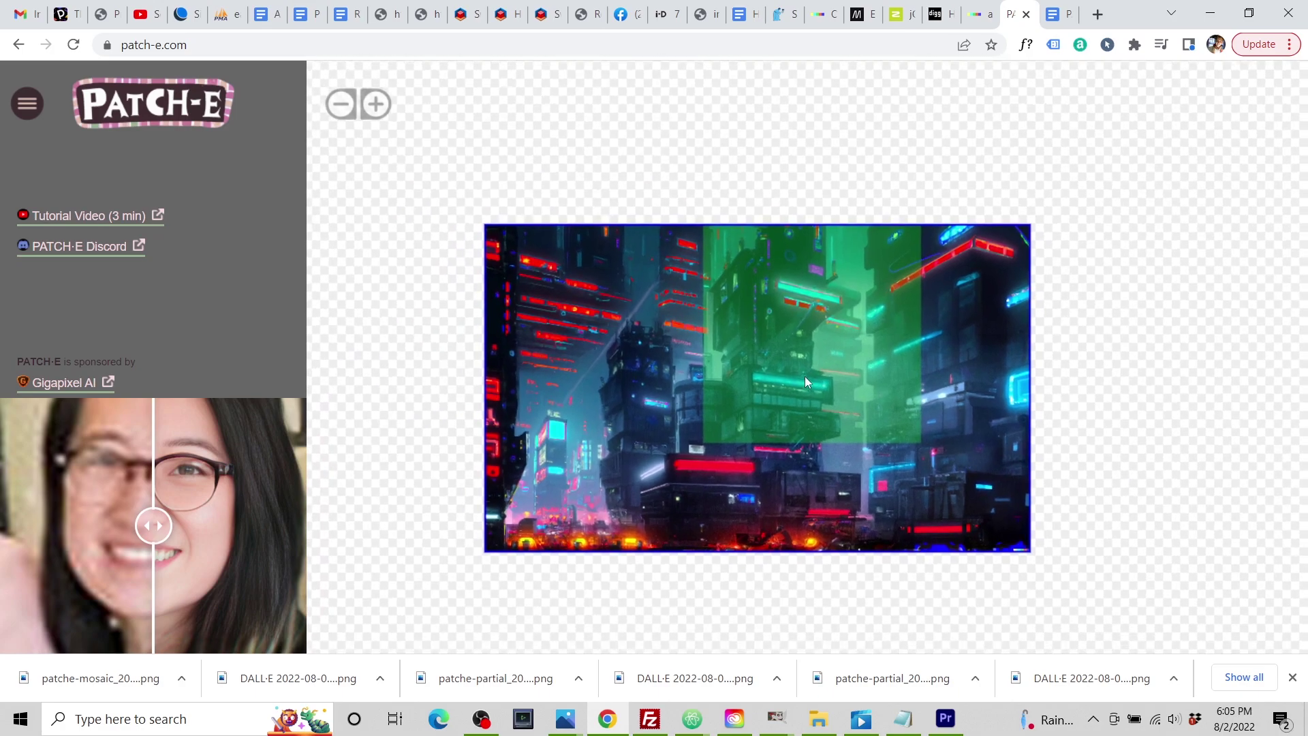
Add a horizontally seamless column to the right of the city mural from the project menu
{"action": "left_click", "coordinate": [30, 105]}
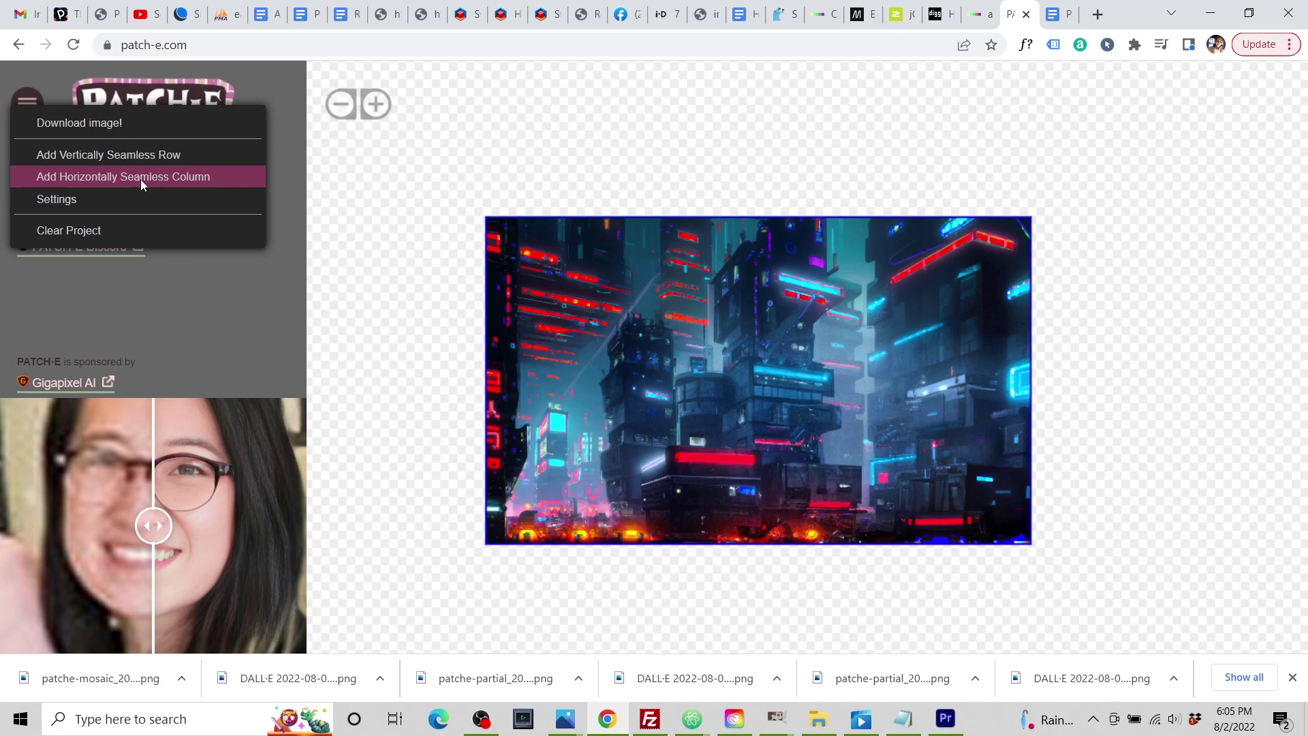
{"action": "left_click", "coordinate": [140, 178]}
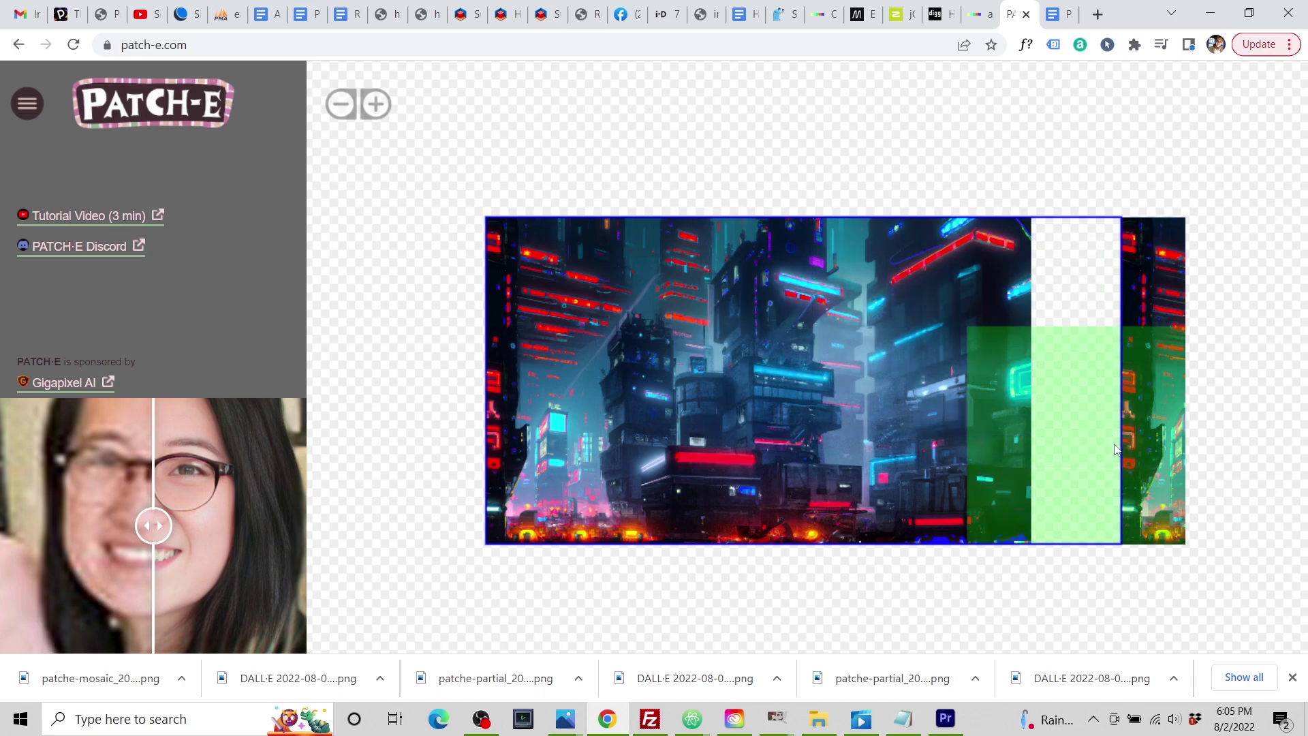
Download the seam tile's partial image and generate a DALL·E completion from it, saving the result
{"action": "left_click", "coordinate": [1097, 299]}
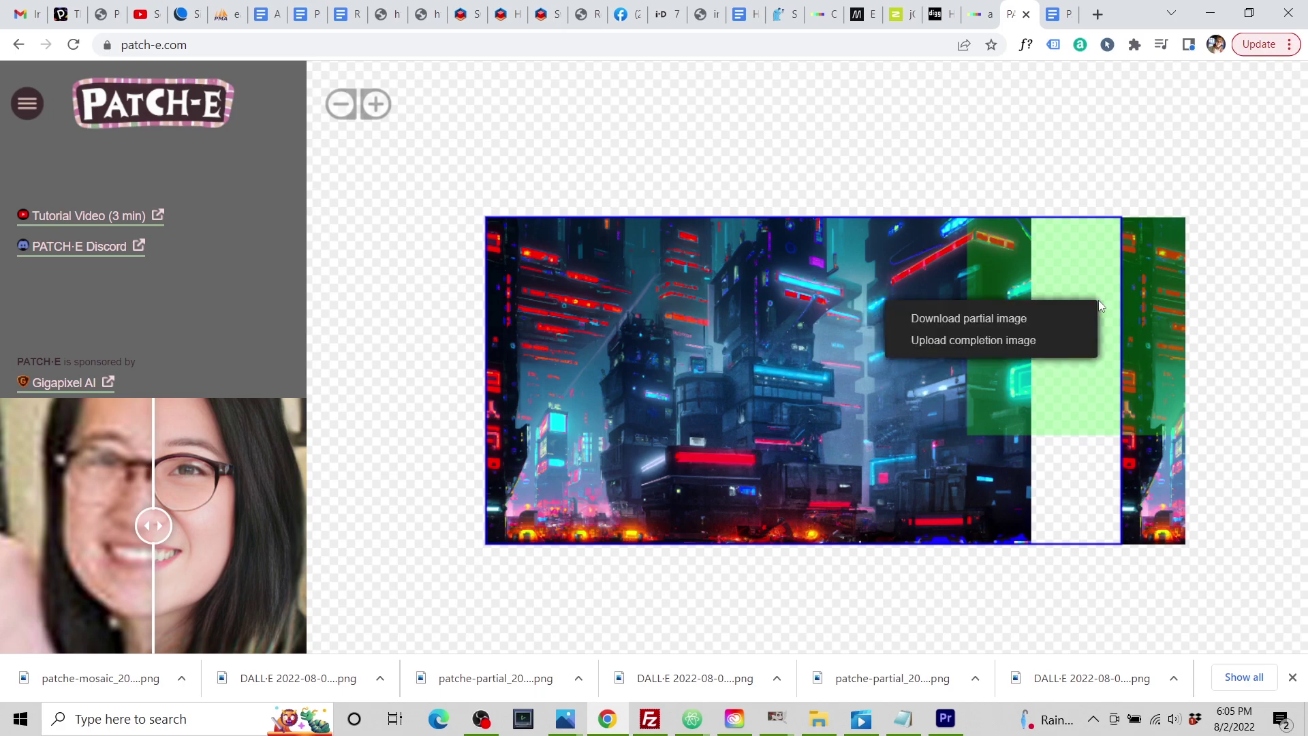
{"action": "left_click", "coordinate": [1041, 322]}
{"action": "left_click", "coordinate": [976, 14]}
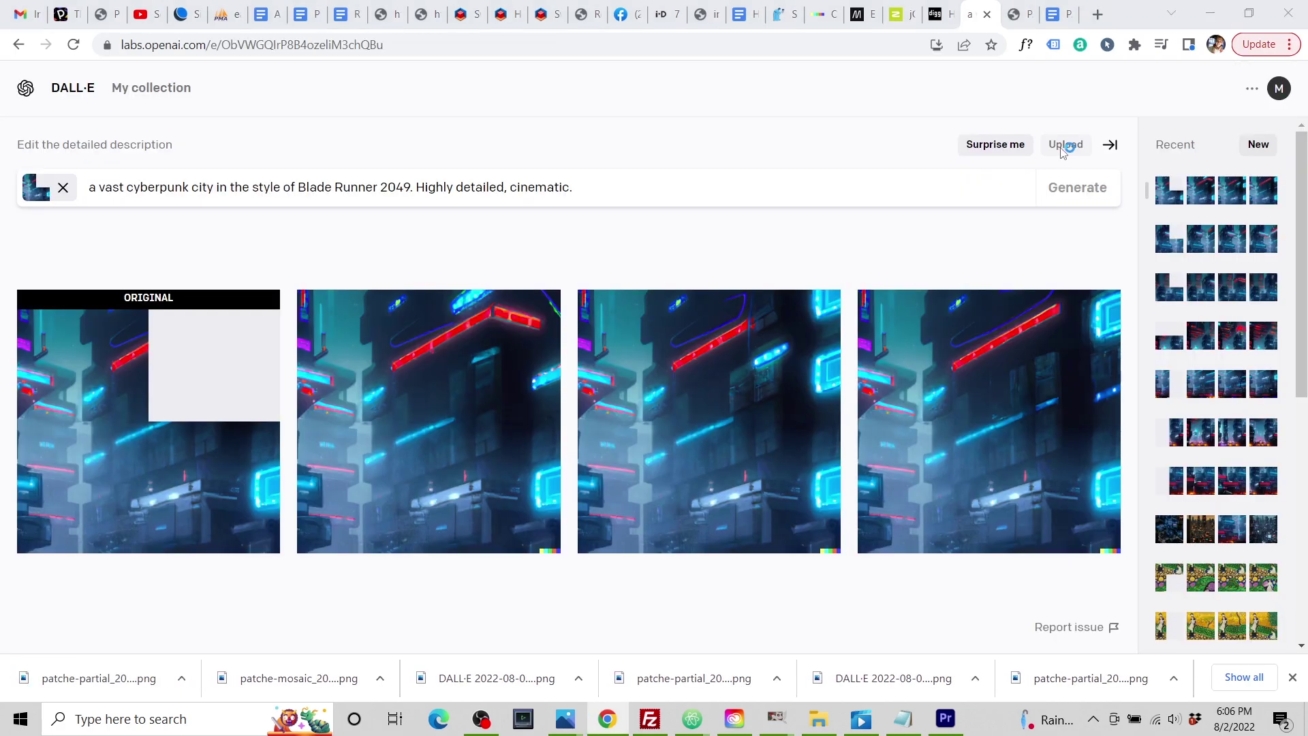
{"action": "left_click", "coordinate": [1062, 147]}
{"action": "double_click", "coordinate": [639, 272]}
{"action": "left_click", "coordinate": [1080, 235]}
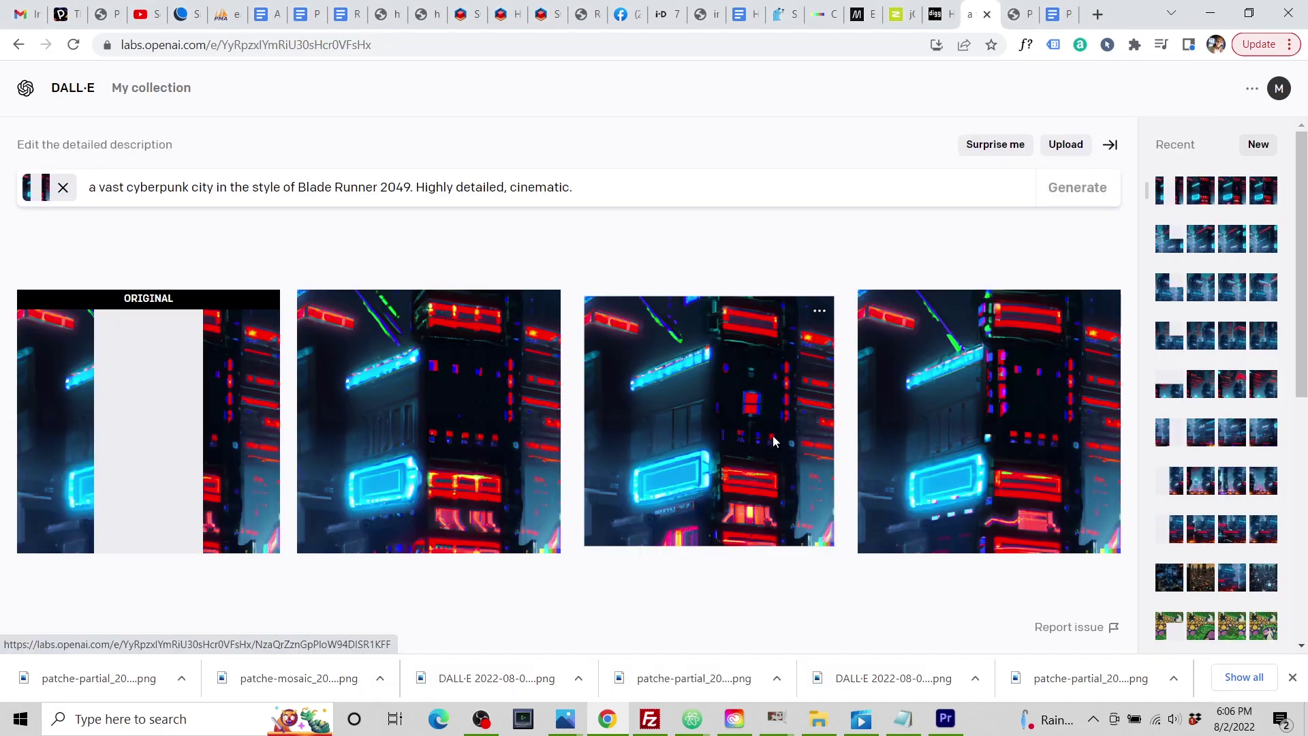
{"action": "left_click", "coordinate": [772, 436]}
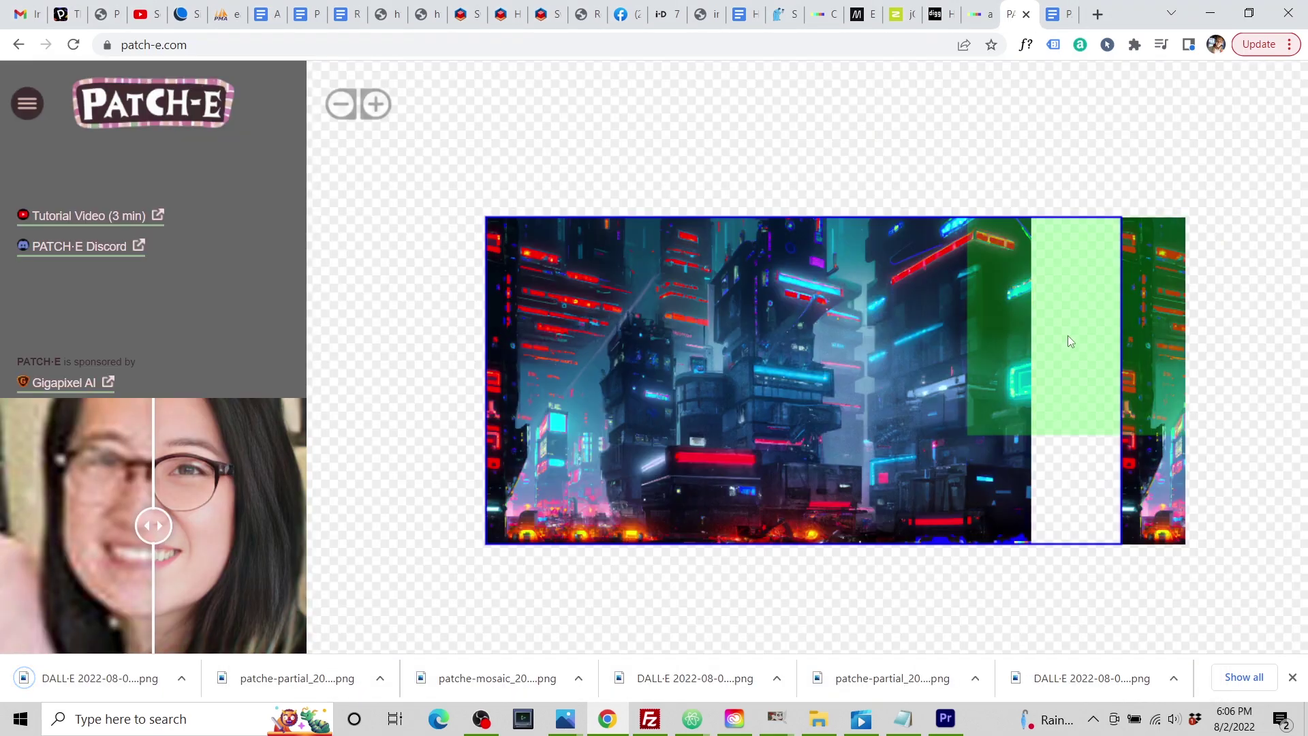
Load the downloaded completion into the empty seam tile back in the mural project
{"action": "left_click", "coordinate": [1067, 335]}
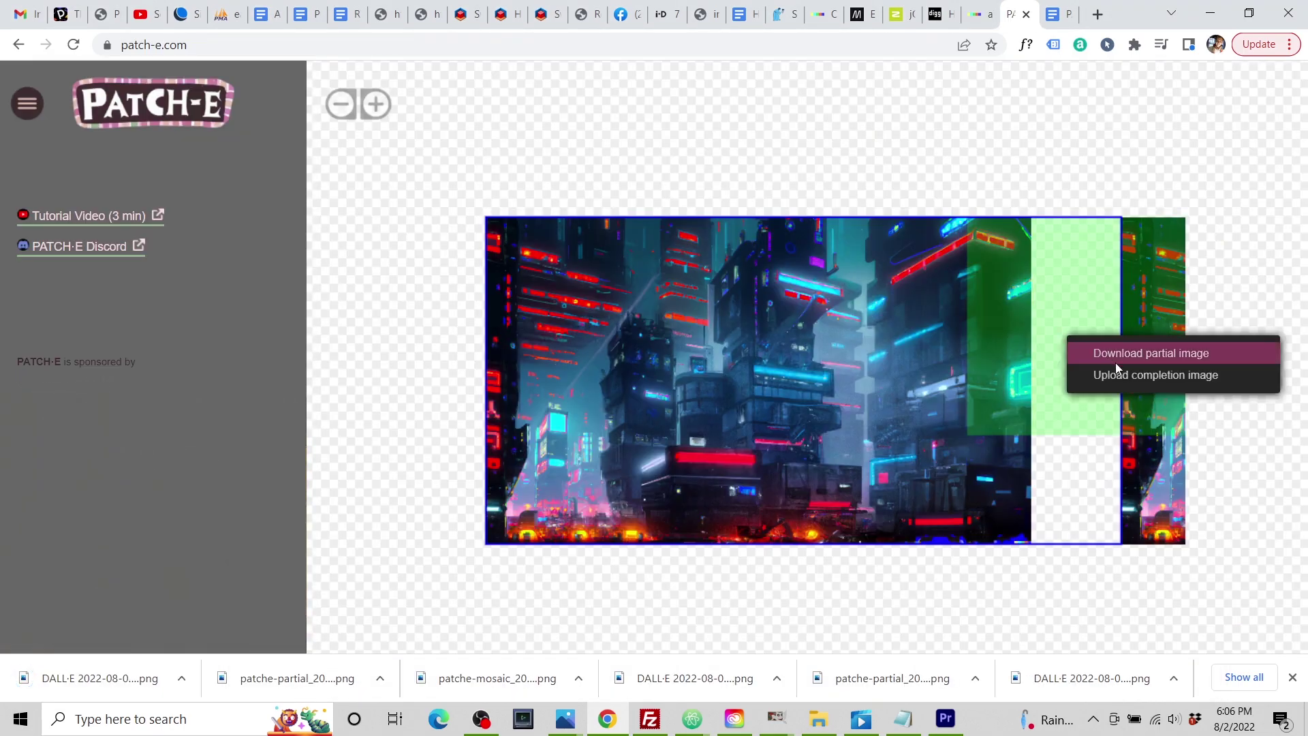
{"action": "left_click", "coordinate": [1126, 375]}
{"action": "left_click", "coordinate": [578, 347]}
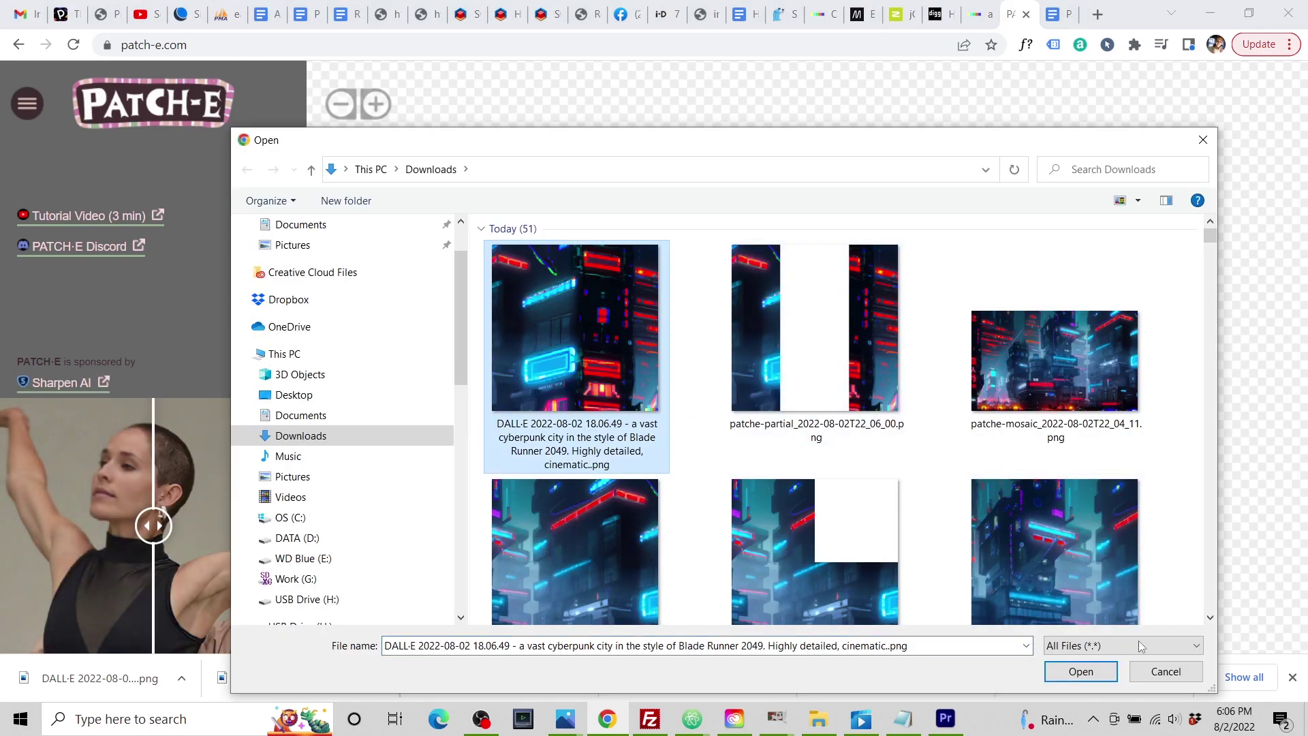
{"action": "left_click", "coordinate": [1083, 670]}
Download the partial image for the next seam tile
{"action": "left_click", "coordinate": [1058, 477]}
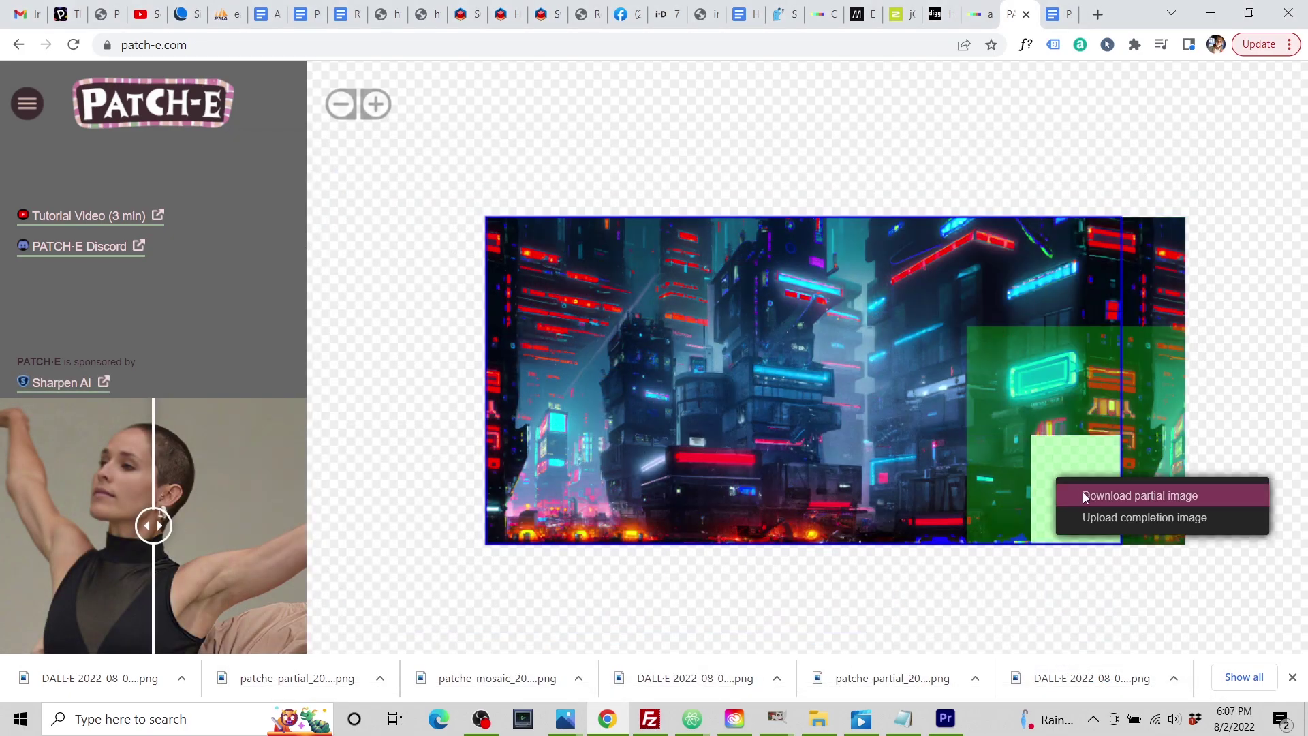
{"action": "left_click", "coordinate": [1091, 496]}
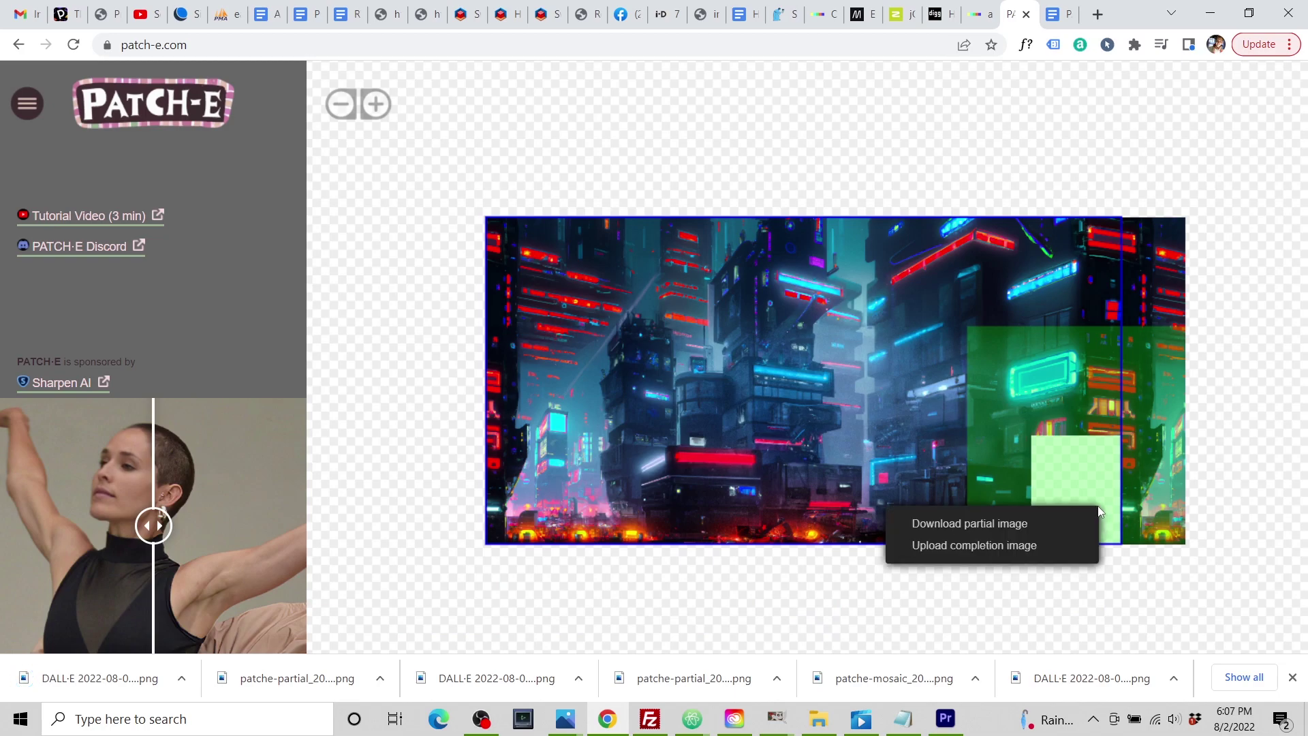
{"action": "left_click", "coordinate": [1113, 603]}
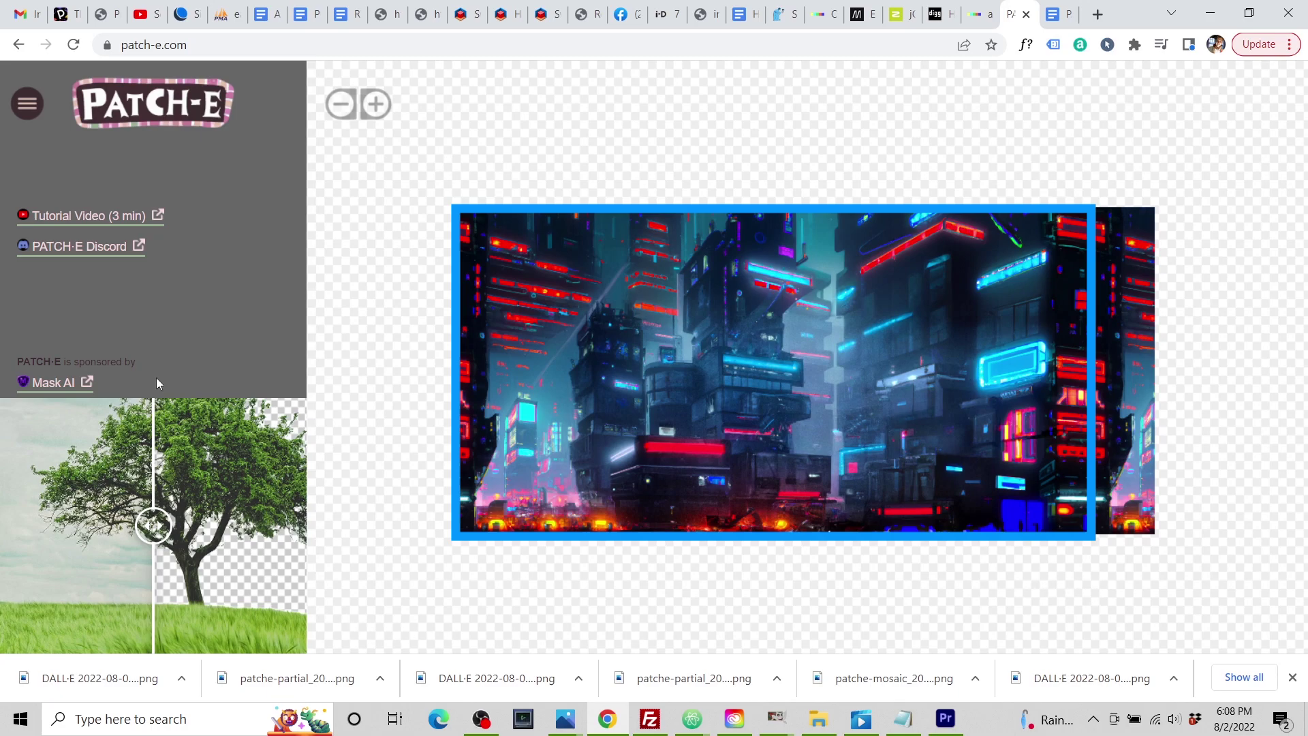
Download the finished patche-mosaic image and check it tiling horizontally in the photo viewer
{"action": "left_click", "coordinate": [29, 102]}
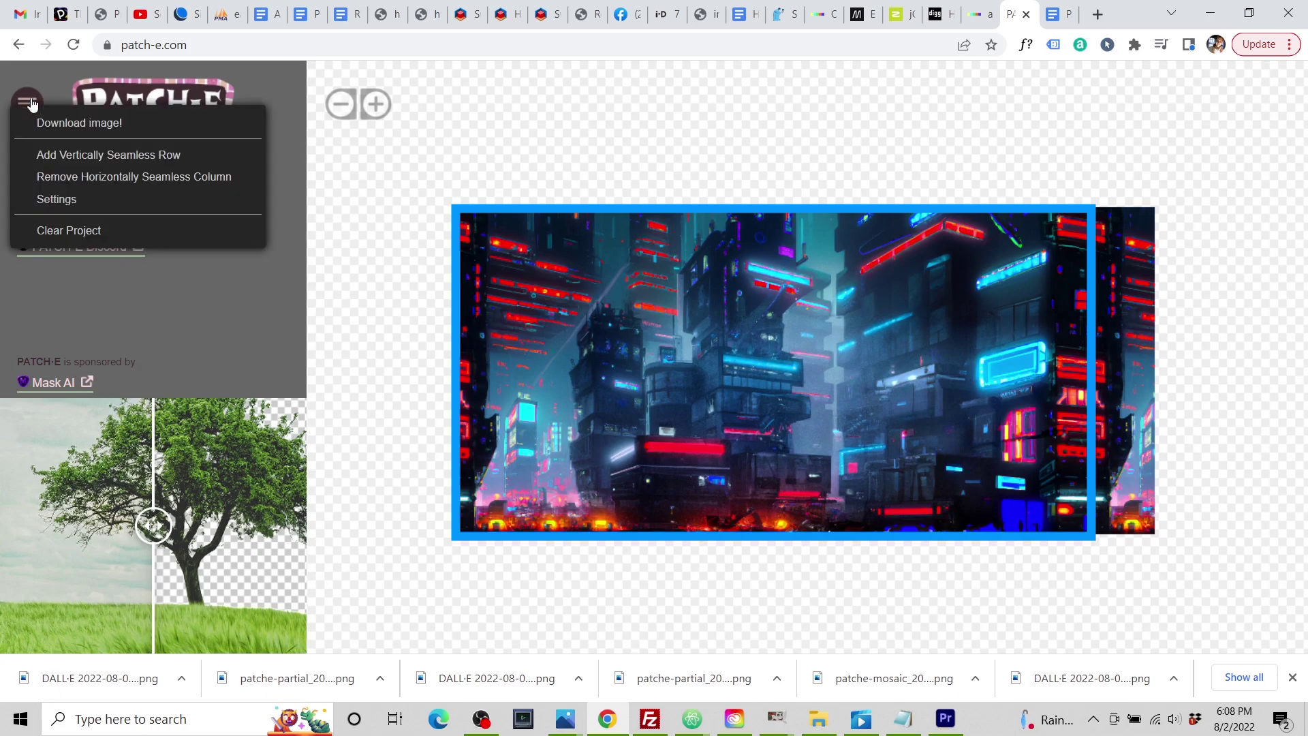
{"action": "left_click", "coordinate": [65, 123]}
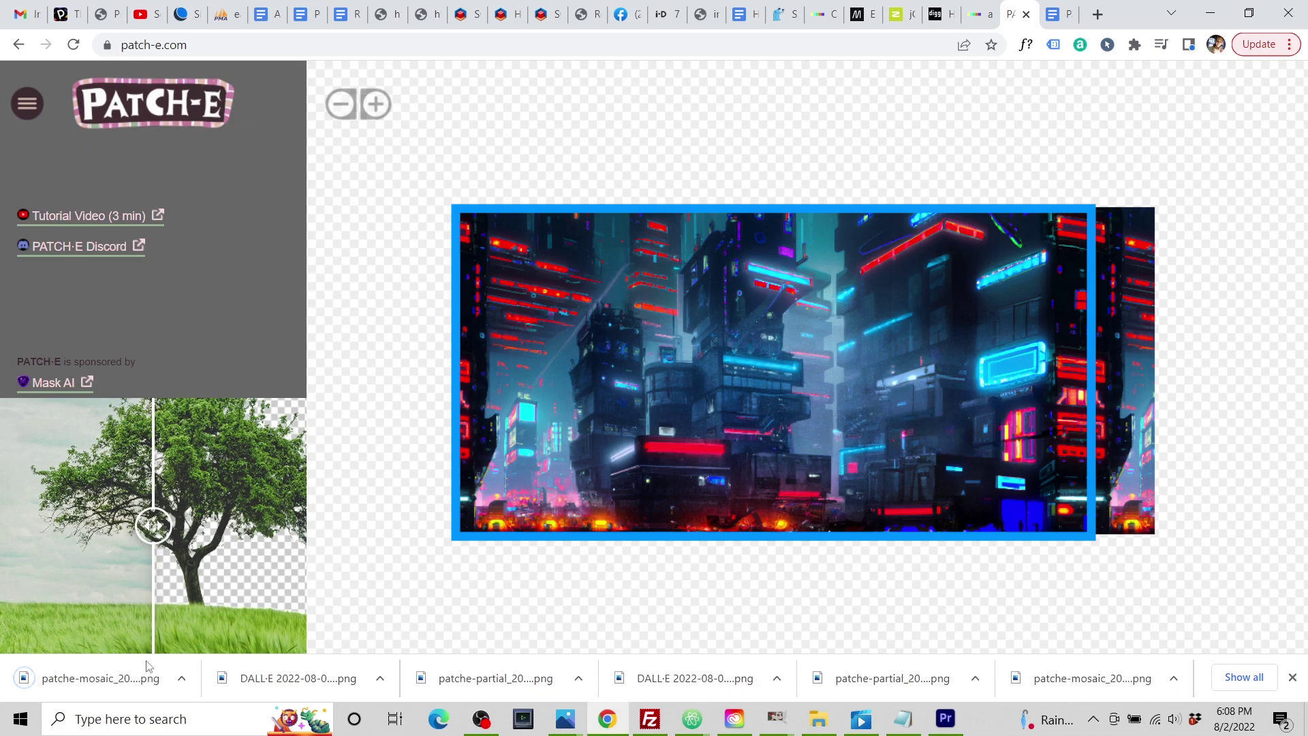
{"action": "left_click", "coordinate": [139, 678]}
{"action": "left_click_drag", "start_coordinate": [292, 30], "coordinate": [679, 53]}
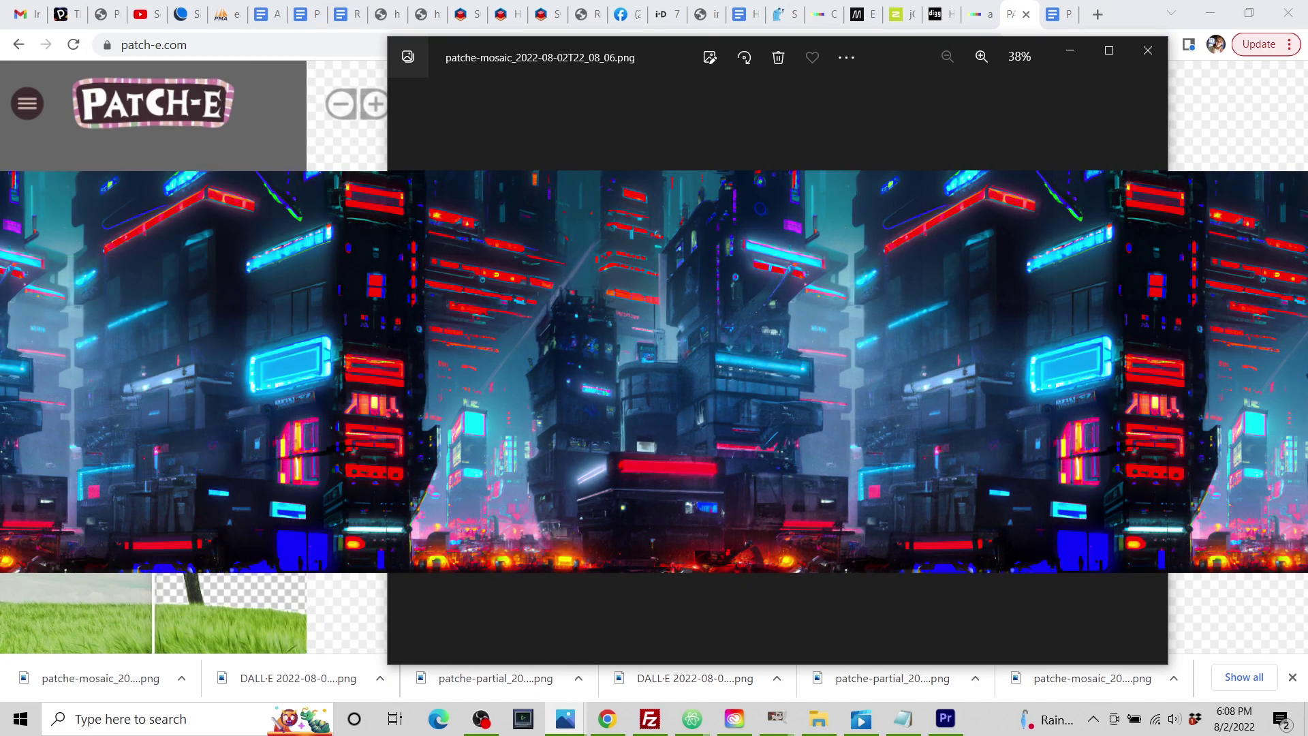
{"action": "left_click", "coordinate": [1146, 50]}
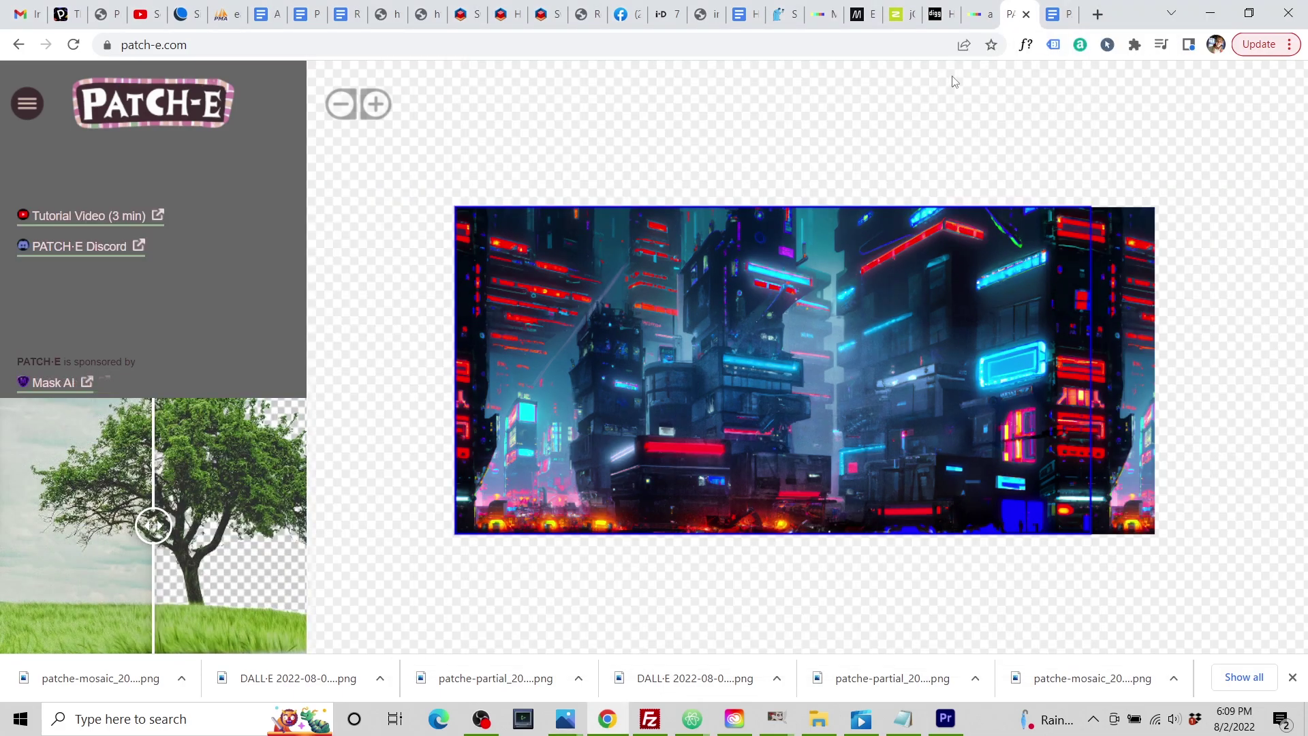
Clear the project after confirming, leaving an empty canvas
{"action": "left_click", "coordinate": [27, 104]}
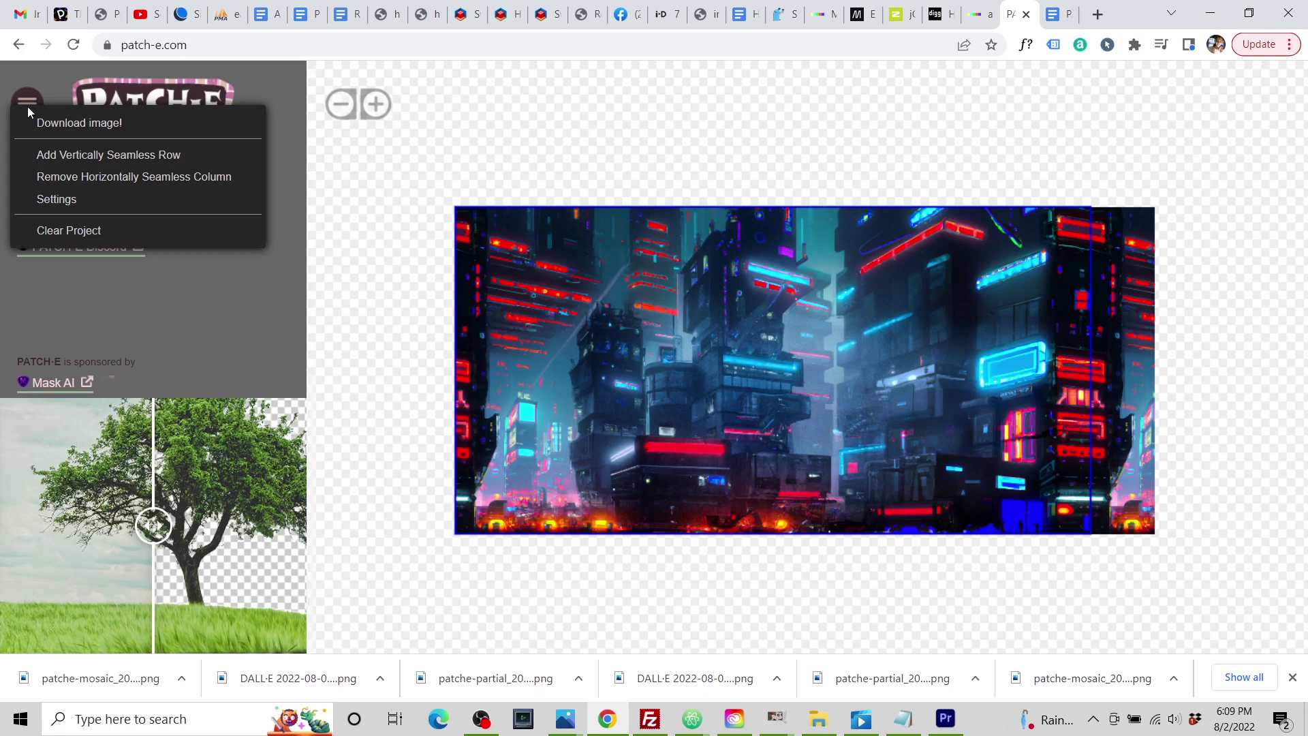
{"action": "left_click", "coordinate": [69, 229]}
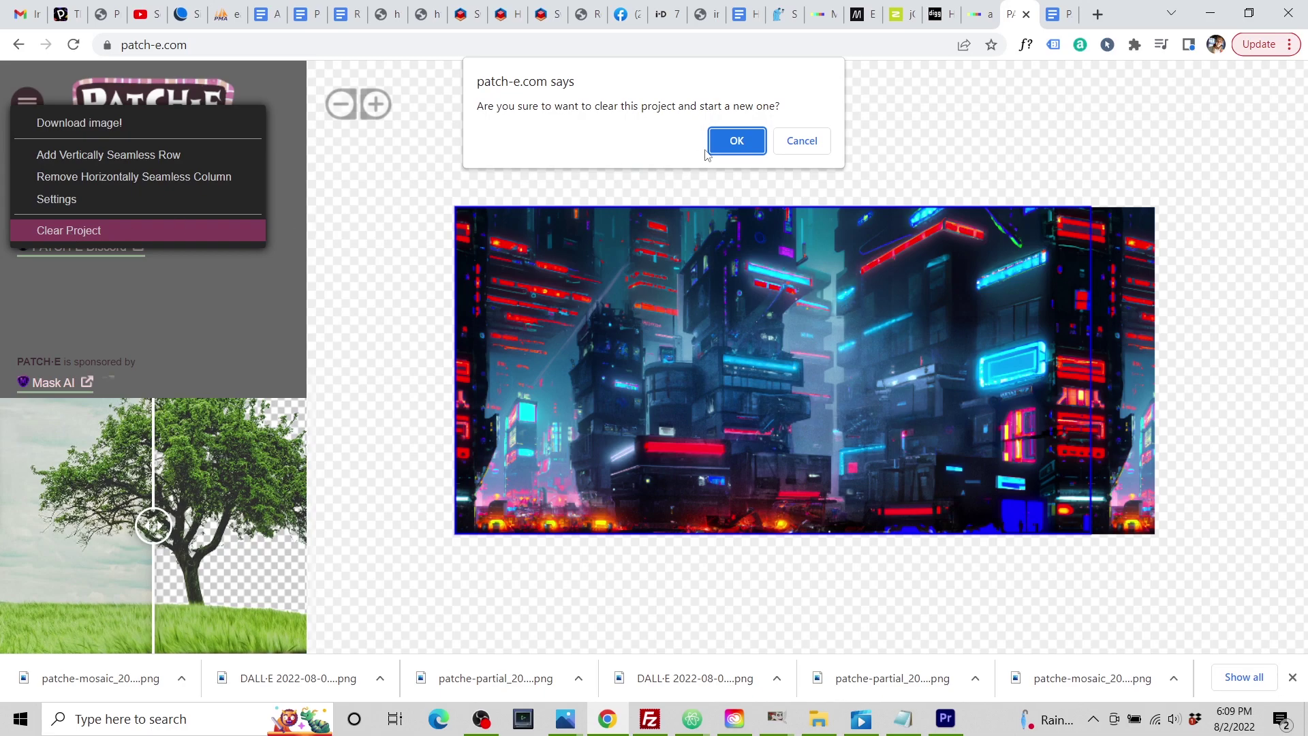
{"action": "left_click", "coordinate": [750, 146]}
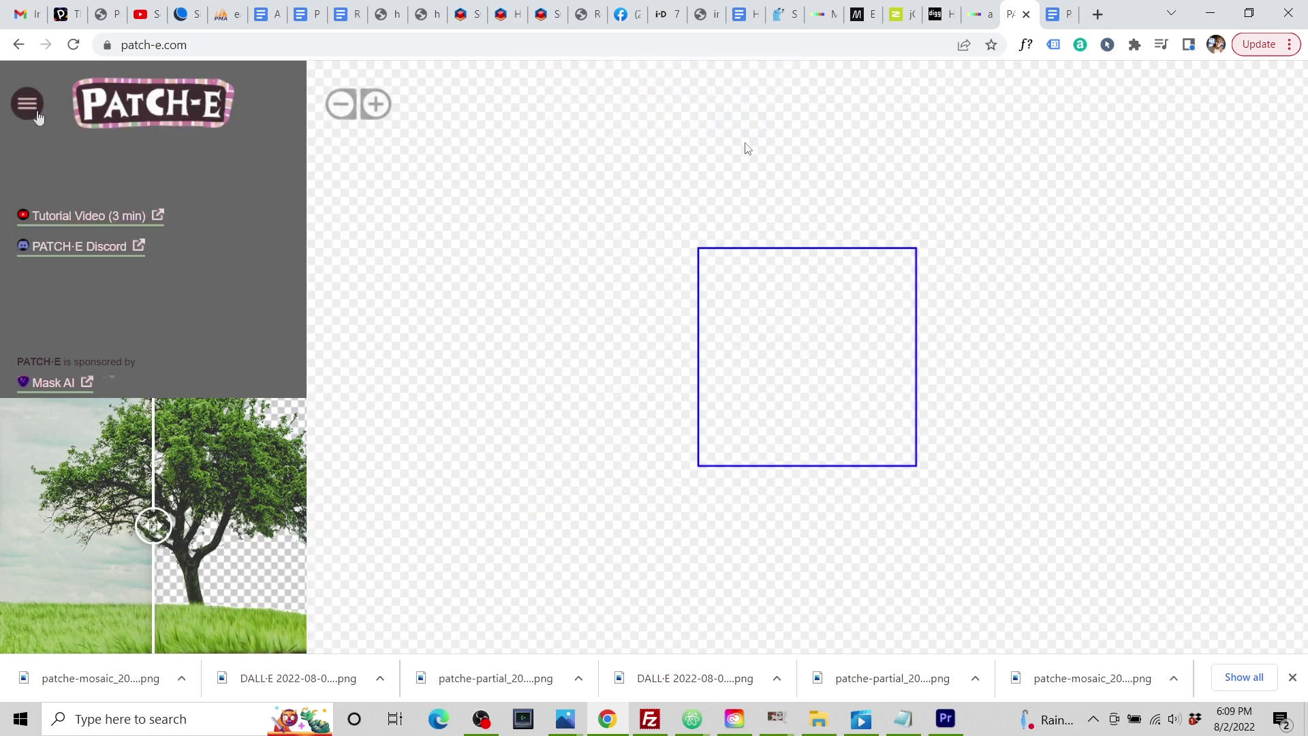
Set Overlap X to 256 and Overlap Y to 600 in Project Settings and apply
{"action": "left_click", "coordinate": [30, 114]}
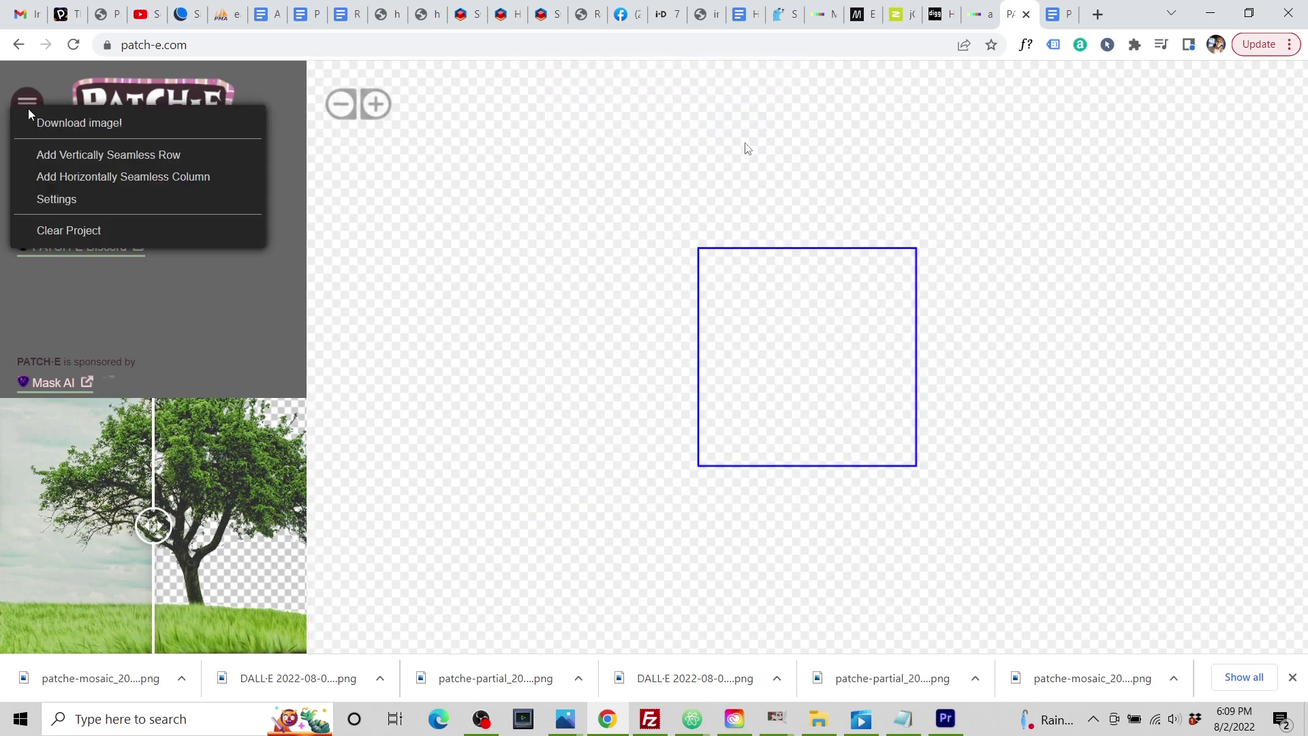
{"action": "left_click", "coordinate": [75, 207]}
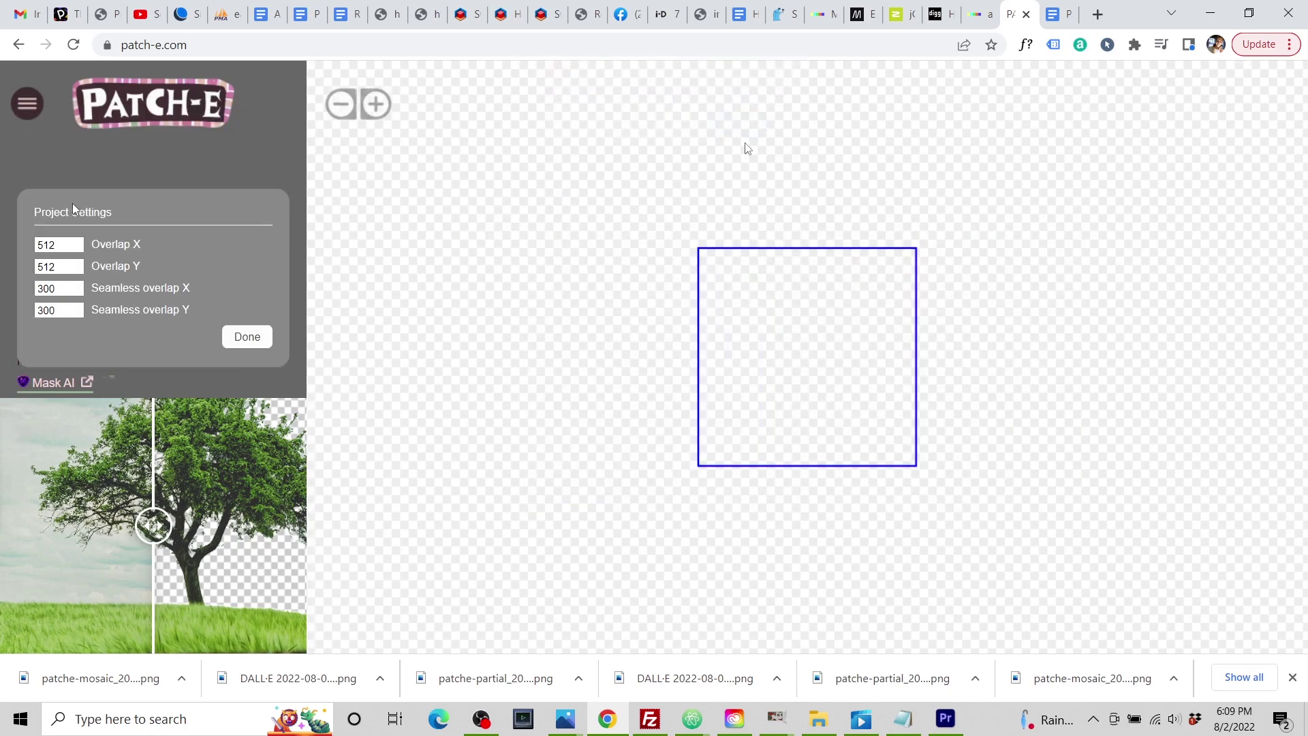
{"action": "left_click", "coordinate": [61, 245]}
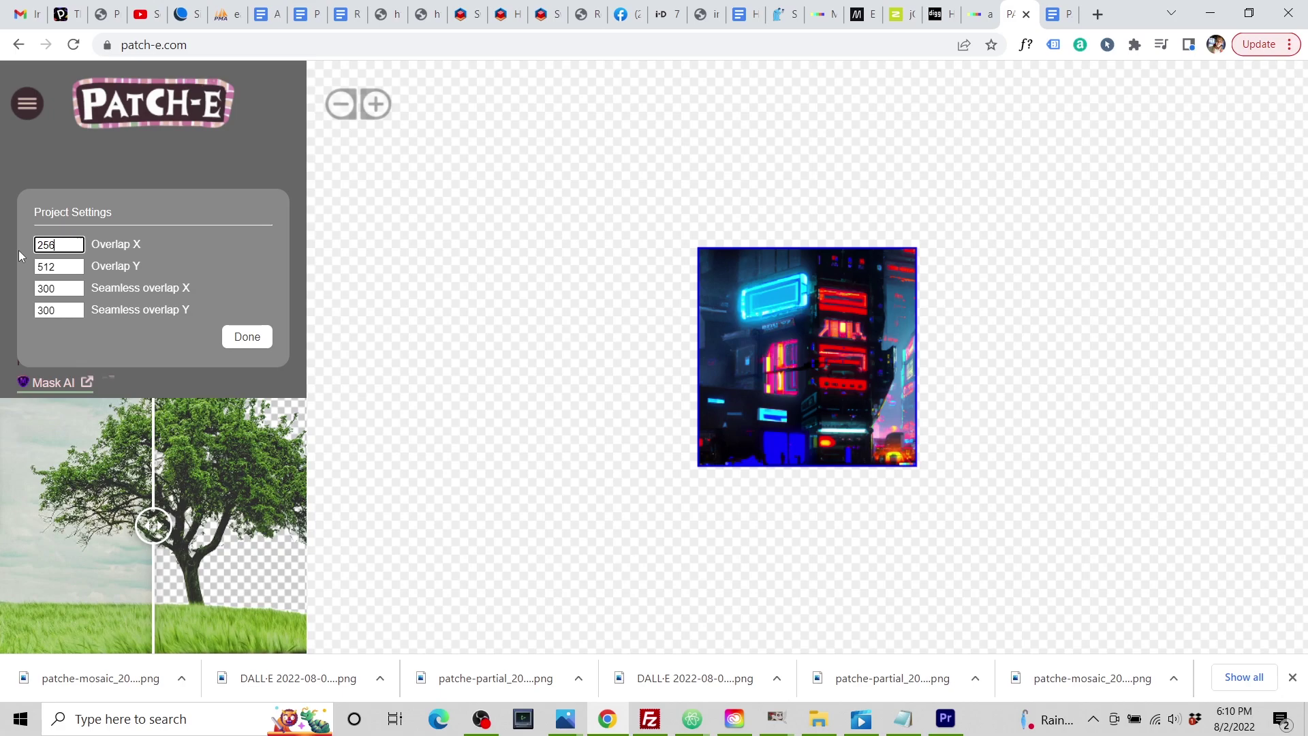
{"action": "type", "text": "56"}
{"action": "double_click", "coordinate": [59, 271]}
{"action": "type", "text": "6"}
{"action": "type", "text": "00"}
{"action": "key", "text": "Tab"}
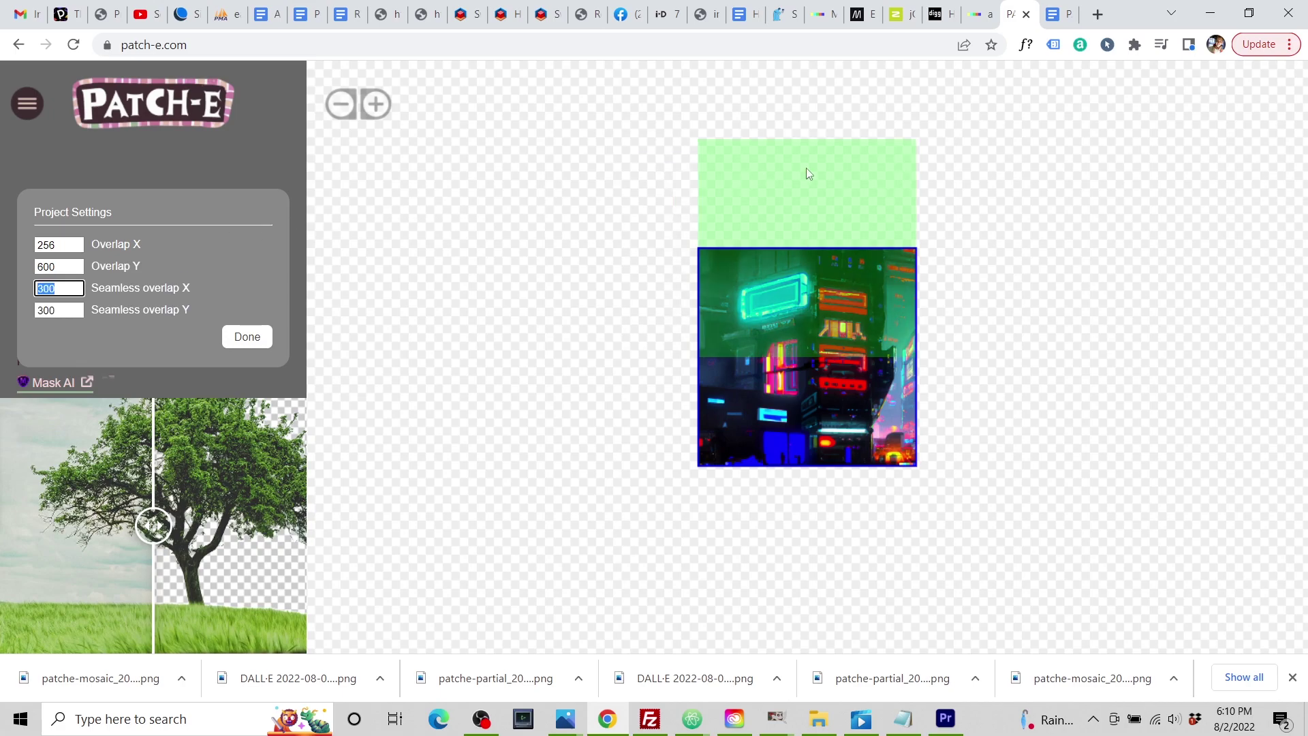
{"action": "left_click", "coordinate": [247, 335]}
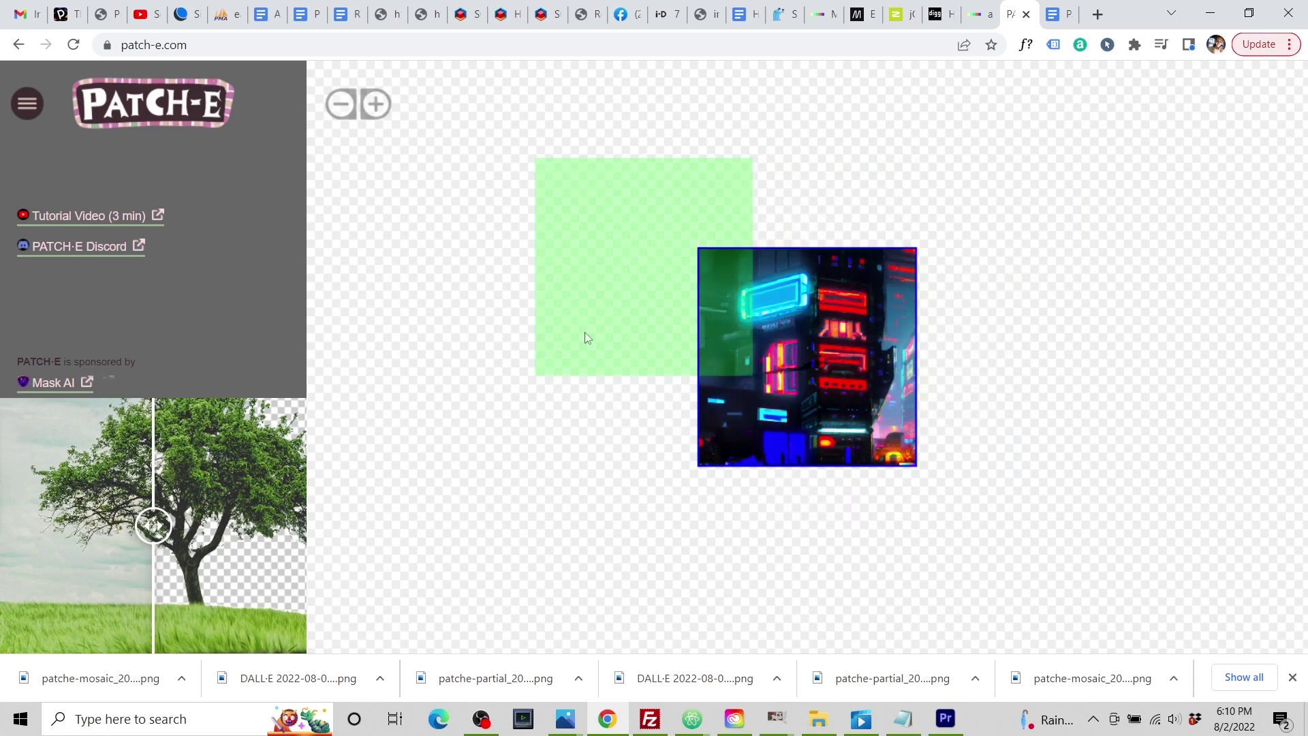
{"action": "left_click", "coordinate": [27, 106]}
Reopen Project Settings to confirm the 256 horizontal and 600 vertical overlaps
{"action": "left_click", "coordinate": [83, 197]}
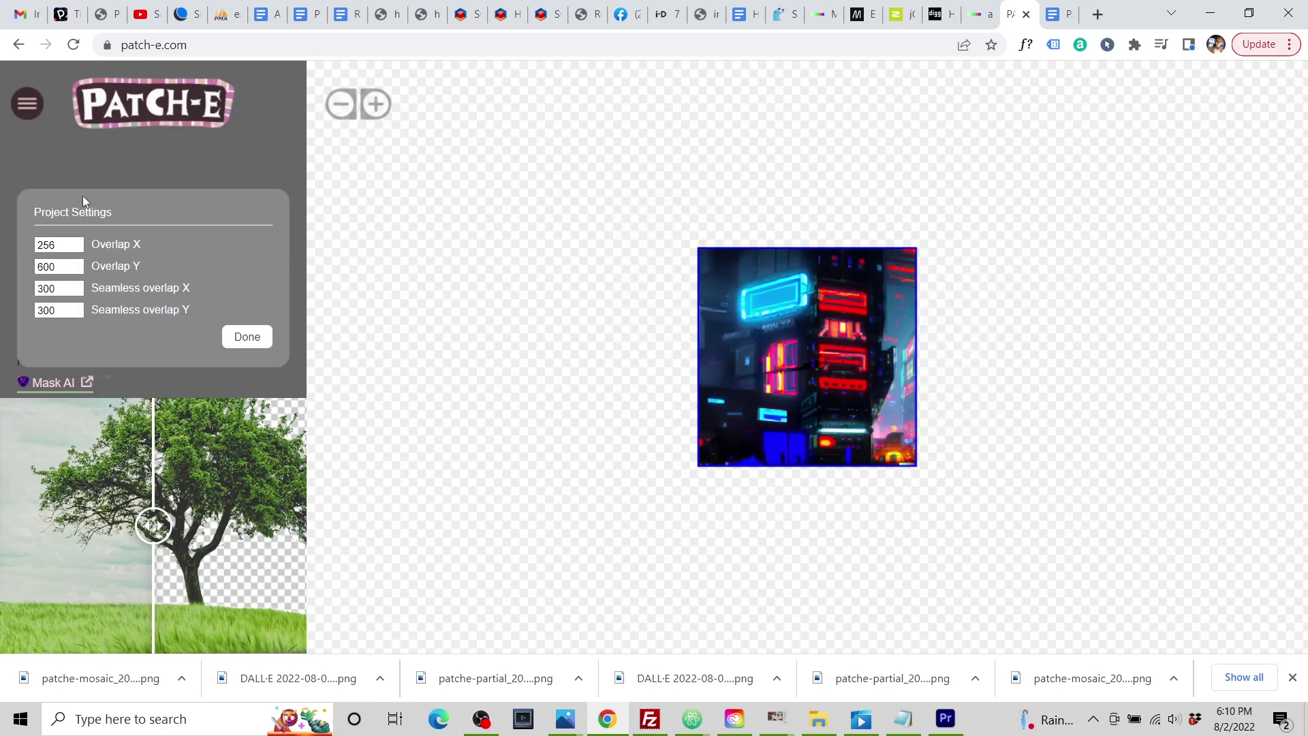